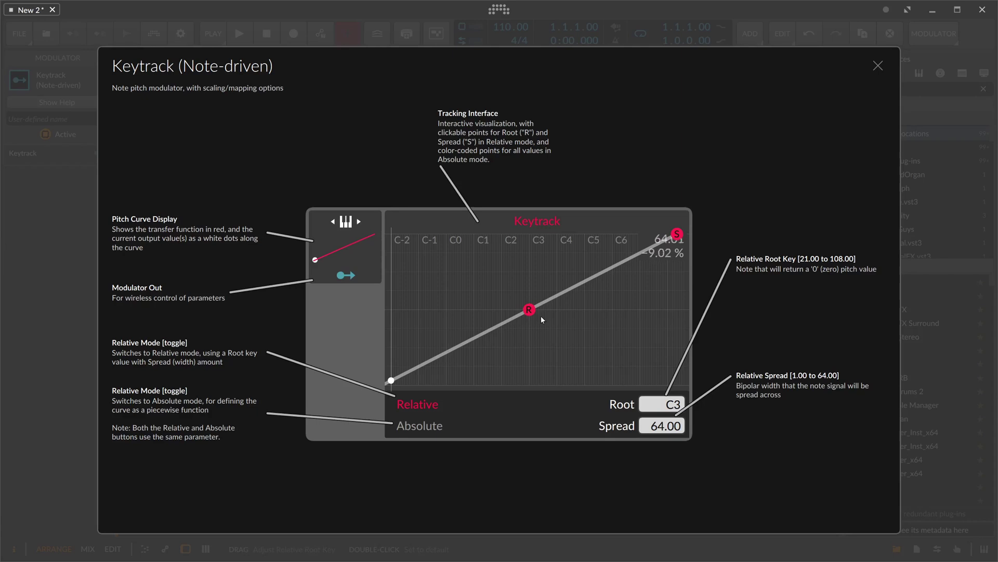
# Step: Narrow the Keytrack Spread, then widen it back to 59.68 around Root G3
pyautogui.moveTo(676, 234); pyautogui.dragTo(667, 234)
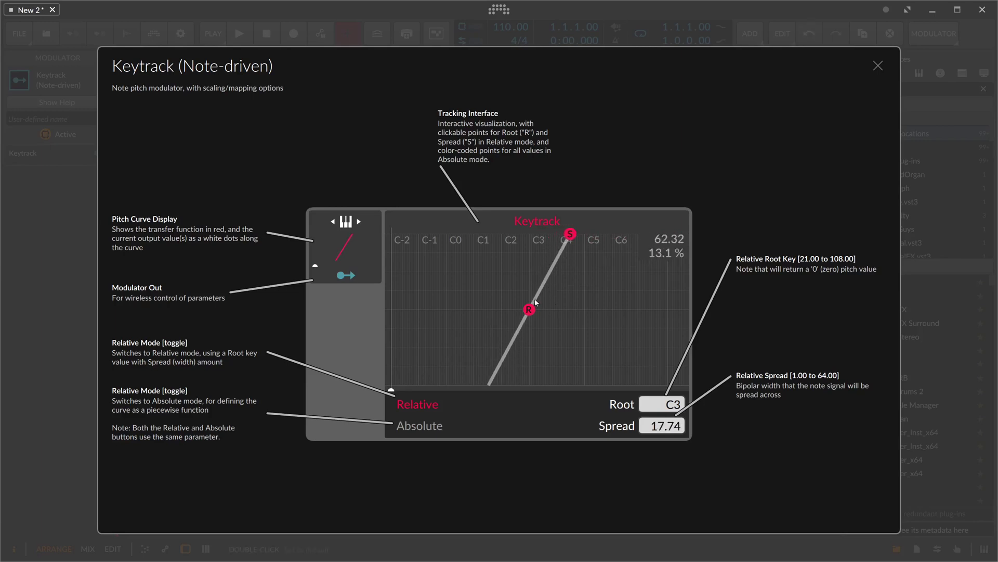
pyautogui.moveTo(661, 425)
pyautogui.mouseDown()
pyautogui.moveTo(666, 437)
pyautogui.moveTo(660, 392)
pyautogui.moveTo(659, 409)
pyautogui.mouseUp()
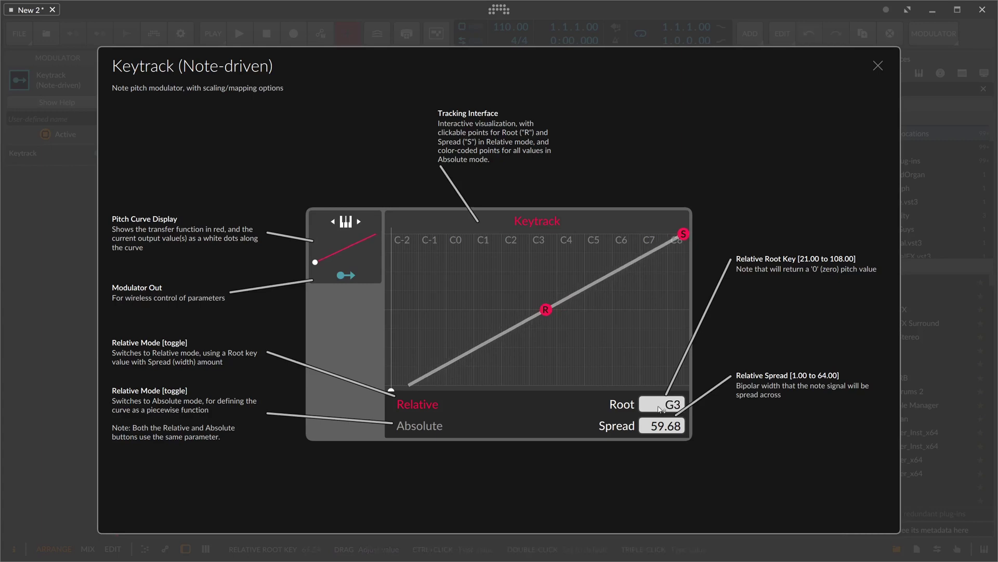
# Step: Enter C4 as the Keytrack Root key, then correct it to C3
pyautogui.tripleClick(668, 406)
pyautogui.write('c4')
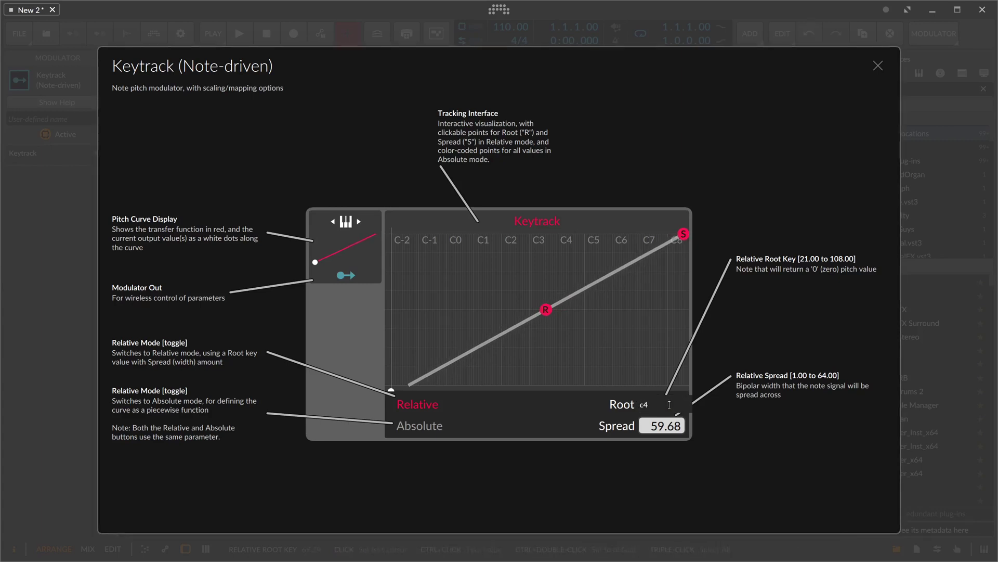
pyautogui.press('Return')
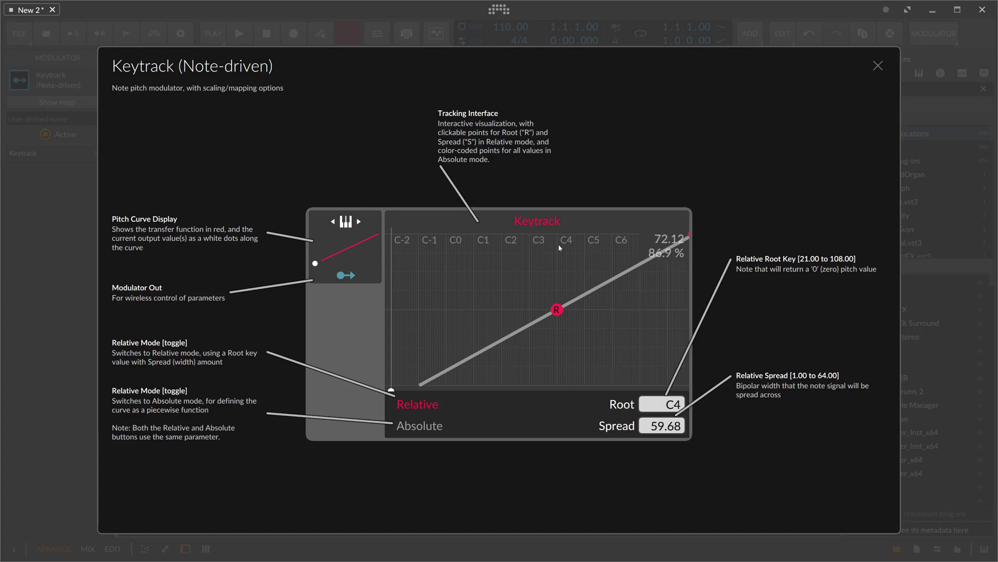
pyautogui.doubleClick(672, 407)
pyautogui.write('C')
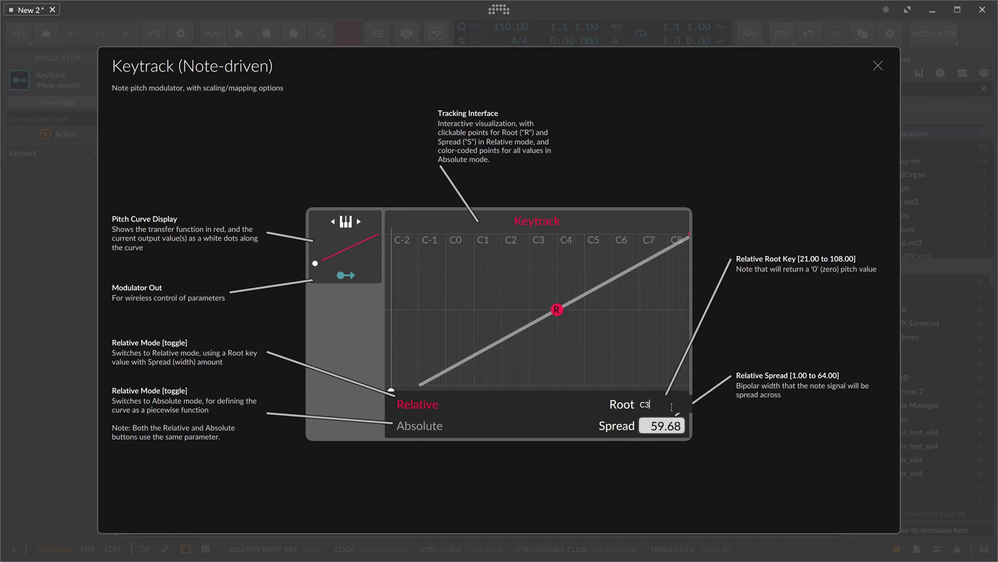
pyautogui.write('3')
pyautogui.press('Return')
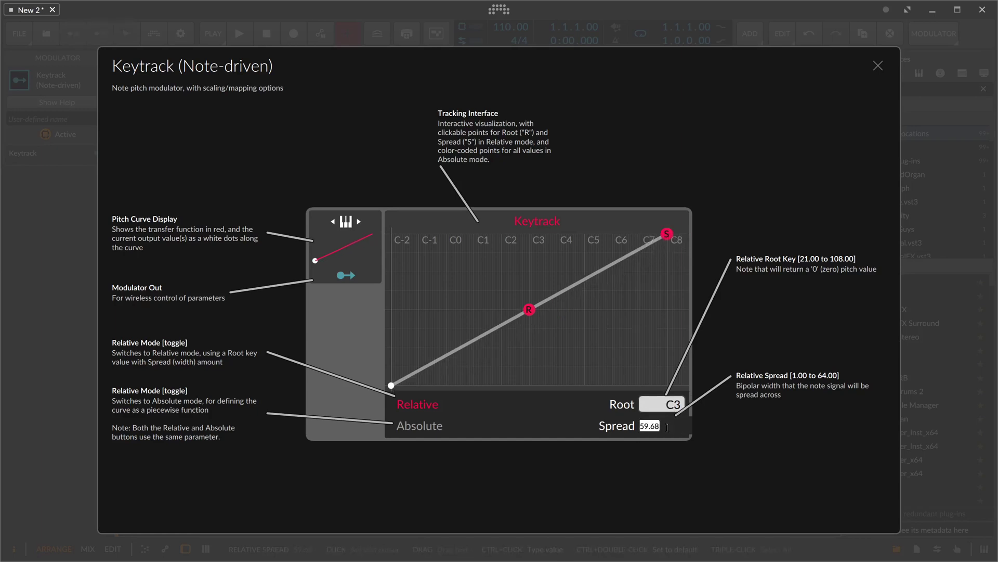
# Step: Set the Keytrack Spread to 64.00
pyautogui.doubleClick(668, 427)
pyautogui.write('64')
pyautogui.press('Return')
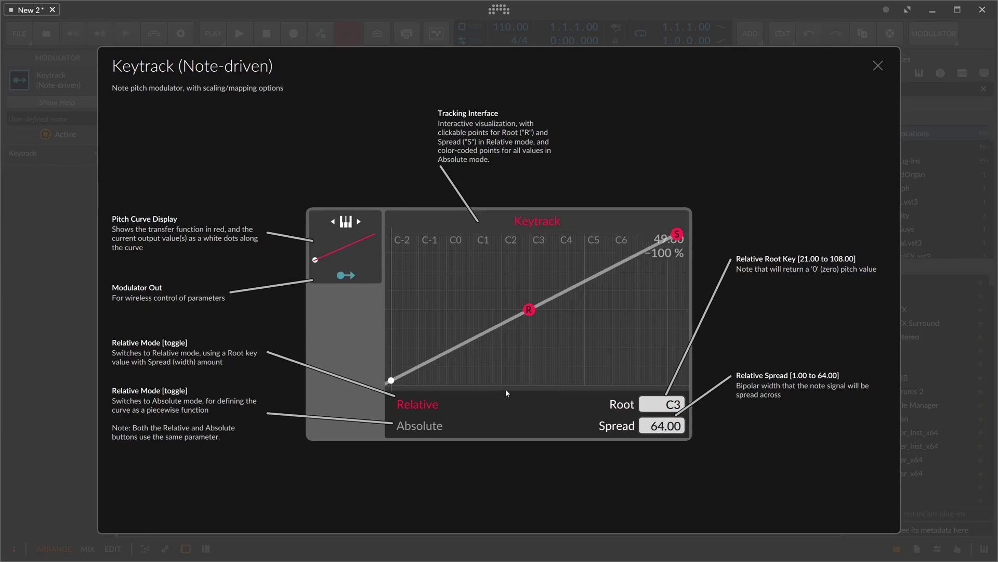
# Step: In Absolute mode, move the Keytrack curve points to C-2, E-1, C3, C5 and F8
pyautogui.click(412, 426)
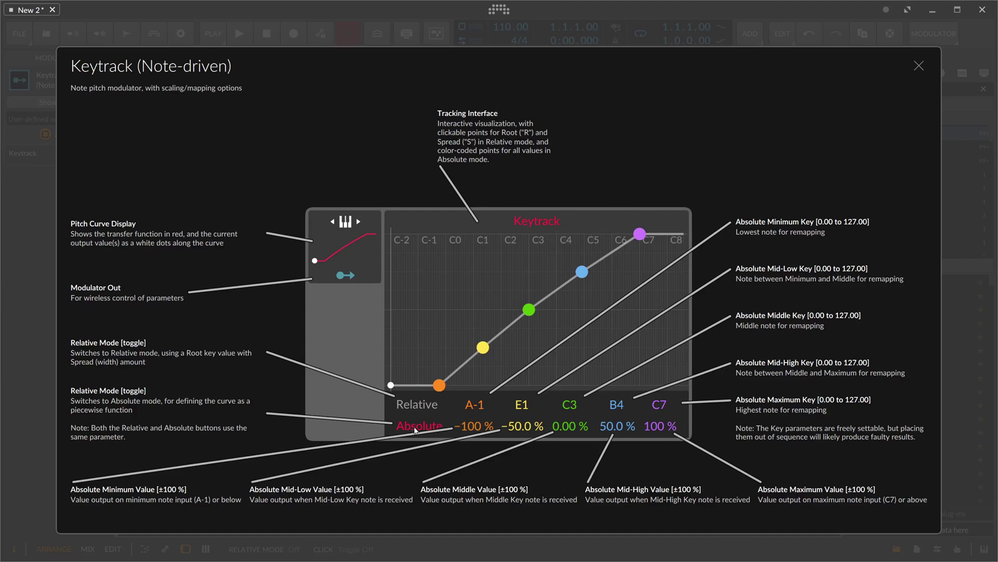
pyautogui.moveTo(439, 385); pyautogui.dragTo(390, 385)
pyautogui.moveTo(482, 346); pyautogui.dragTo(428, 335)
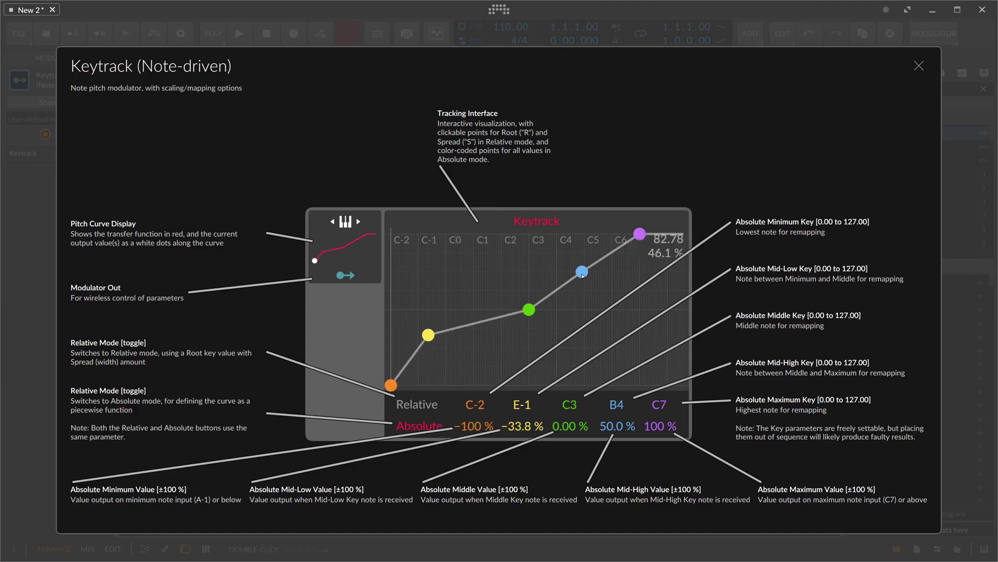
pyautogui.moveTo(582, 271); pyautogui.dragTo(598, 289)
pyautogui.moveTo(640, 234); pyautogui.dragTo(679, 234)
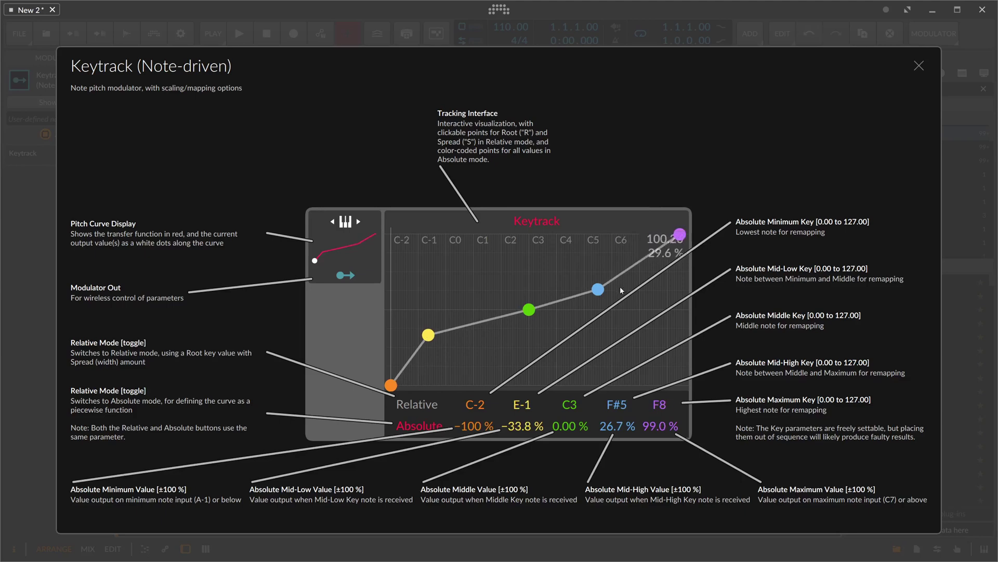
pyautogui.moveTo(598, 289); pyautogui.dragTo(585, 257)
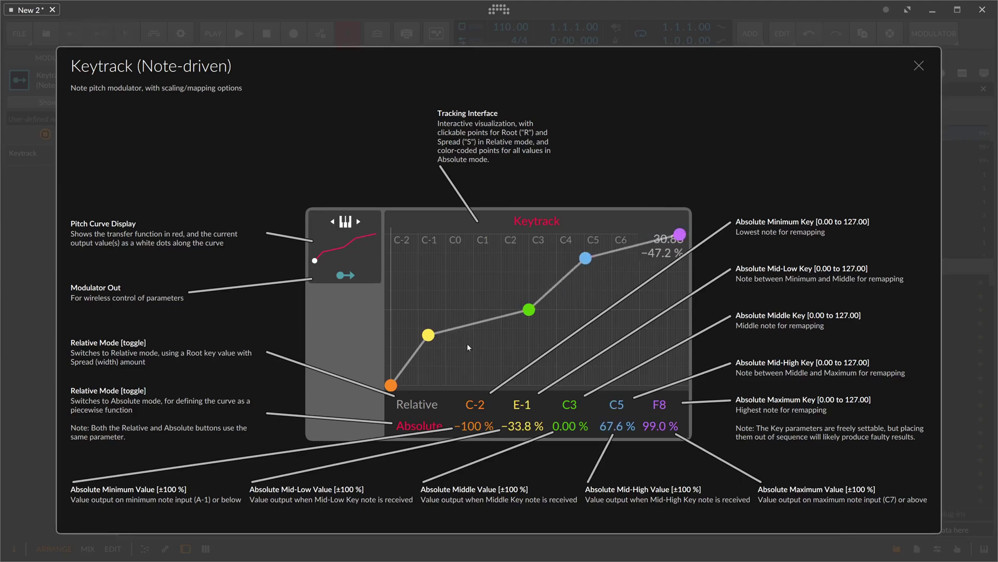
# Step: Return the Keytrack to Relative mode after toggling Absolute once more
pyautogui.click(419, 405)
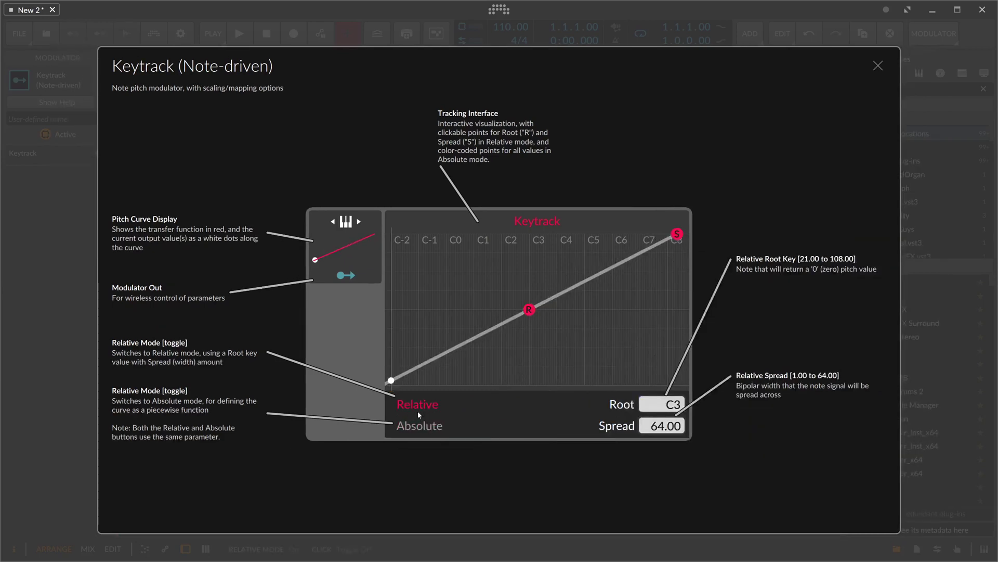
pyautogui.click(427, 420)
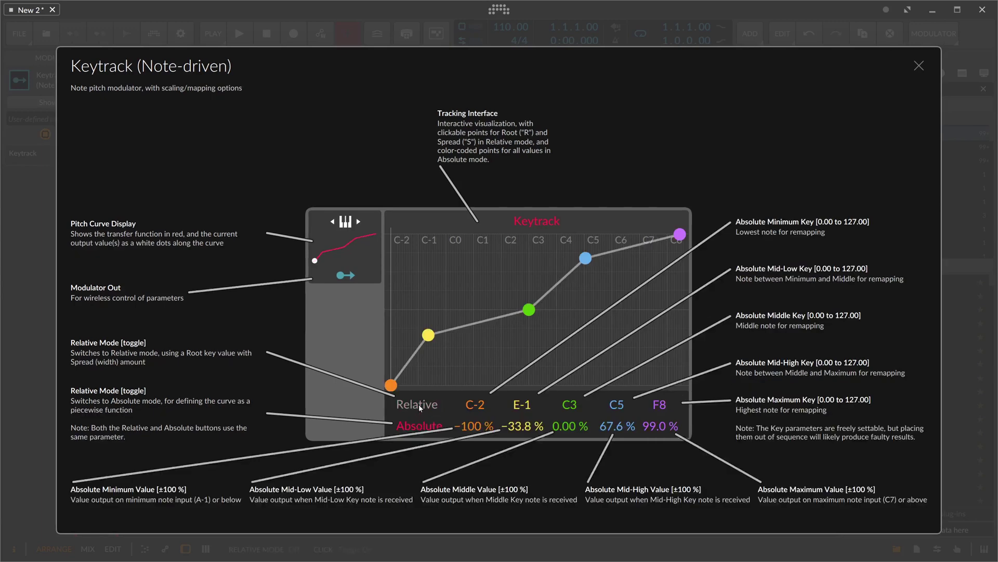
pyautogui.click(419, 404)
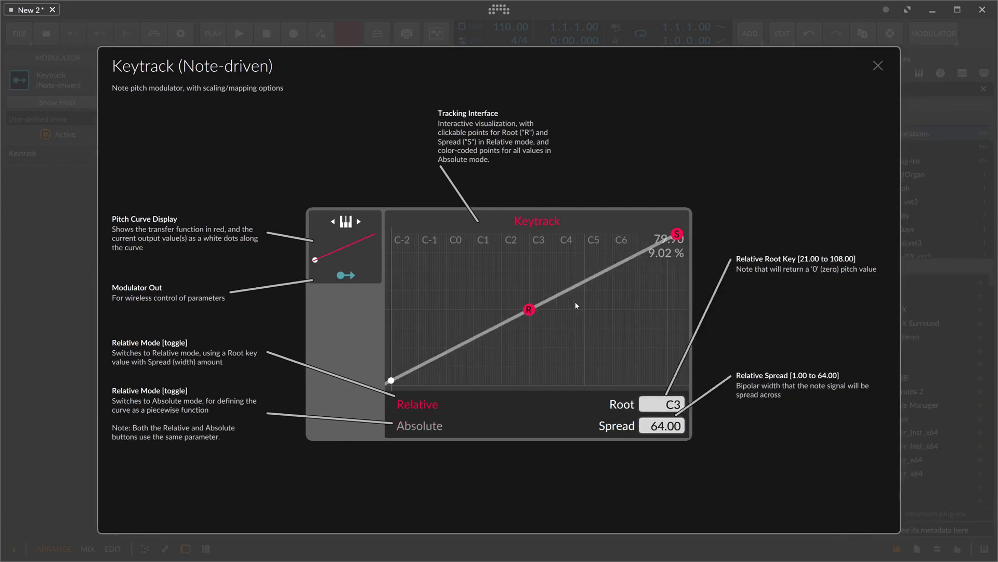
# Step: Close the Keytrack help, sweep the filter cutoff to 1.91 kHz, then lower it to 1.30 kHz
pyautogui.click(880, 65)
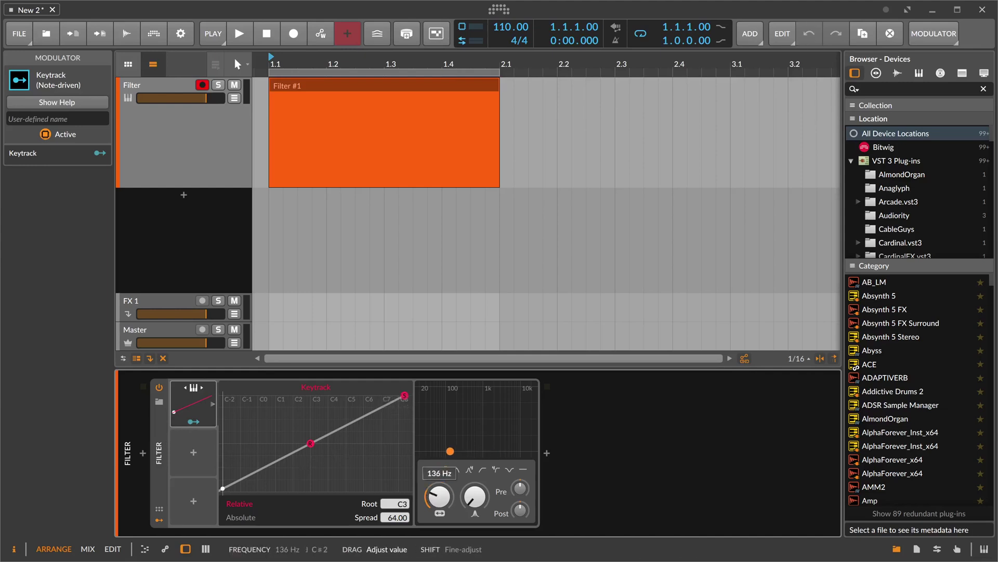
pyautogui.moveTo(437, 501); pyautogui.dragTo(440, 503)
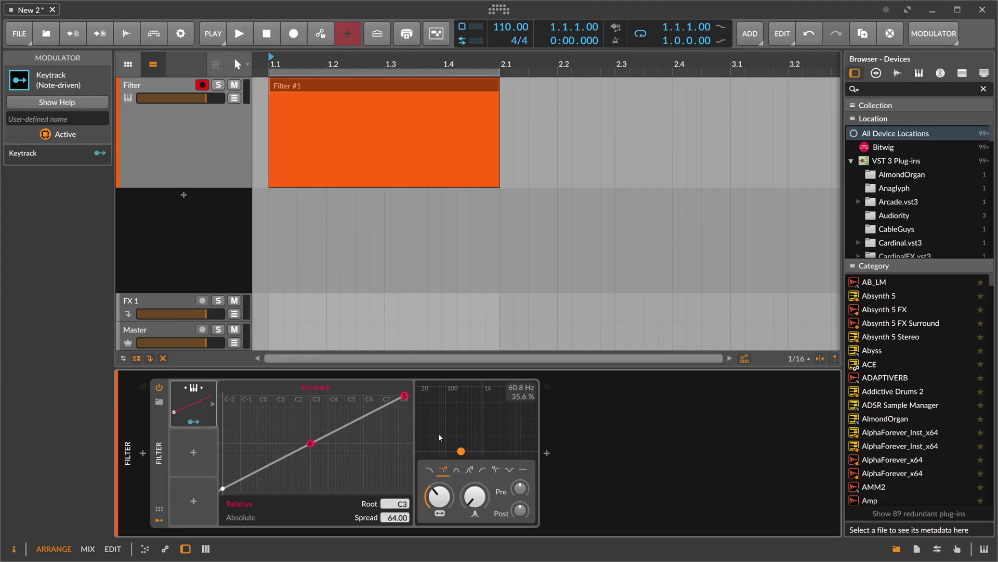
pyautogui.moveTo(446, 504)
pyautogui.mouseDown()
pyautogui.moveTo(440, 491)
pyautogui.moveTo(440, 504)
pyautogui.mouseUp()
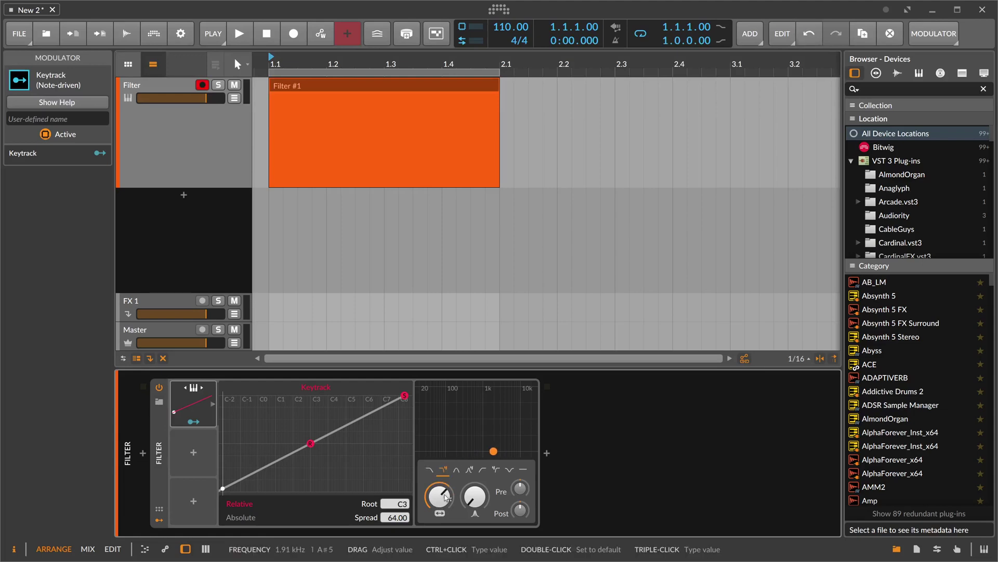
pyautogui.moveTo(441, 498); pyautogui.dragTo(441, 508)
pyautogui.scroll(-3, 440, 499)
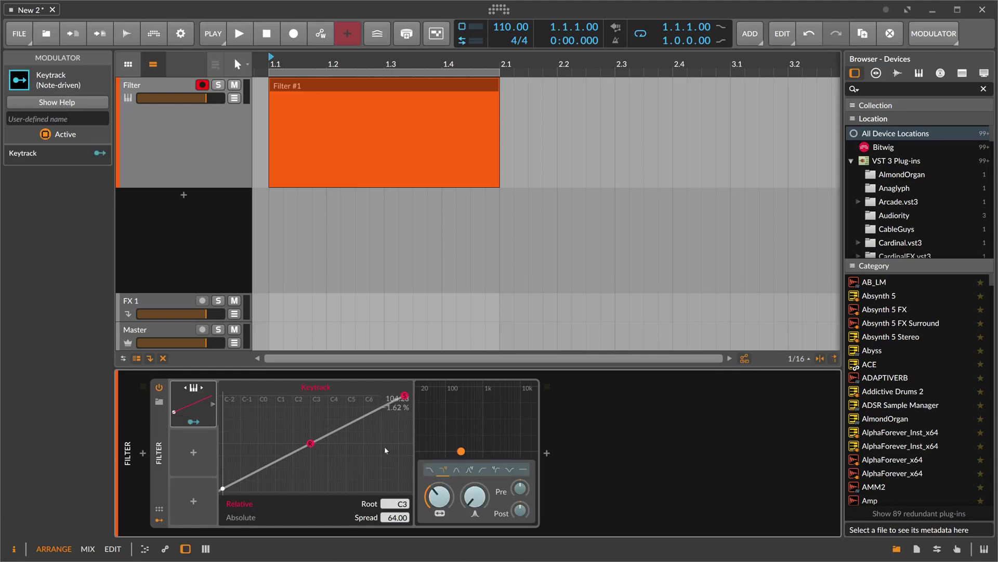
# Step: Route Keytrack to the Filter Frequency with a modulation amount of exactly 64.00
pyautogui.moveTo(439, 497); pyautogui.dragTo(439, 464)
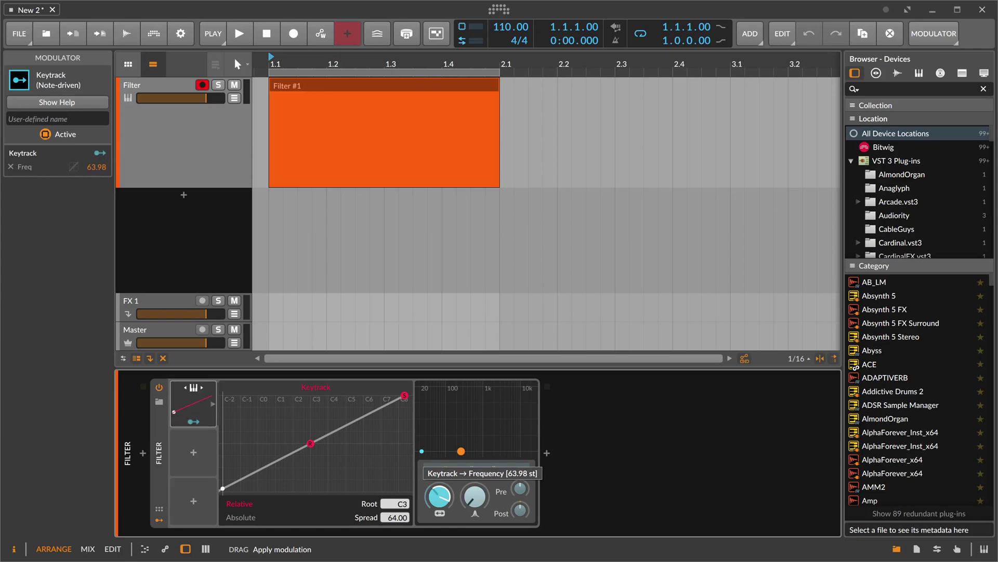
pyautogui.doubleClick(98, 167)
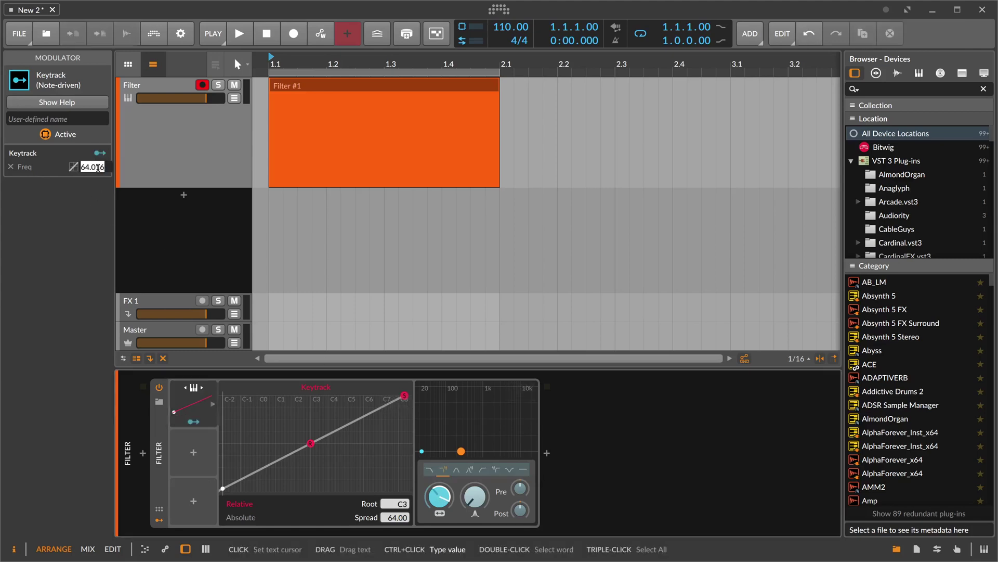
pyautogui.write('64')
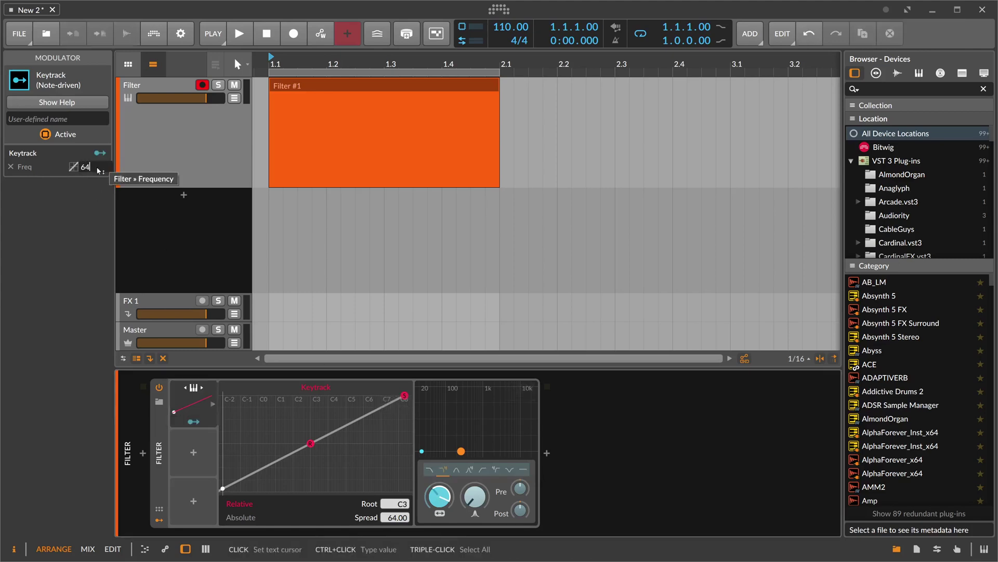
pyautogui.press('Return')
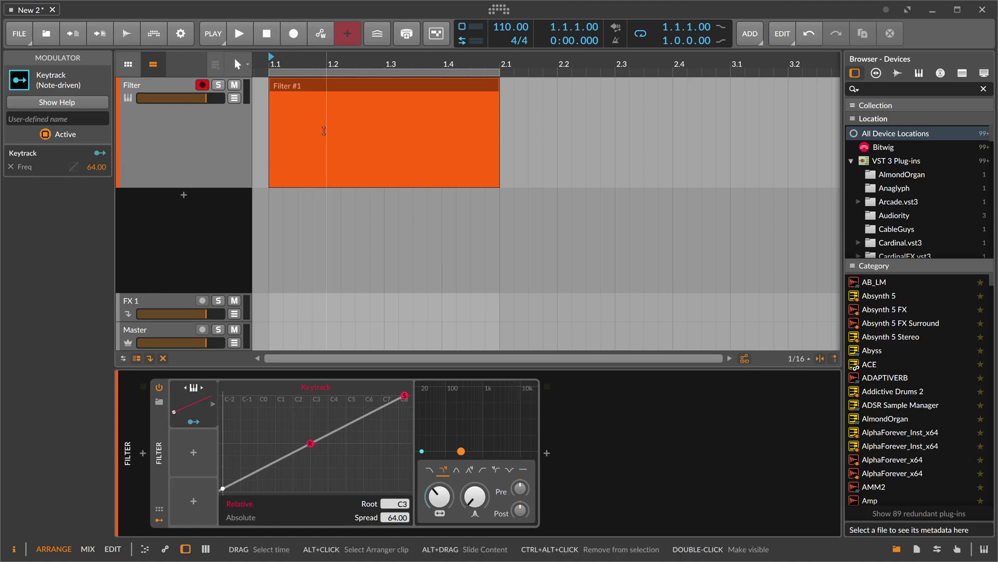
# Step: Add a C3 note at the start of the Filter #1 clip and trim it to end at bar 2
pyautogui.click(297, 84)
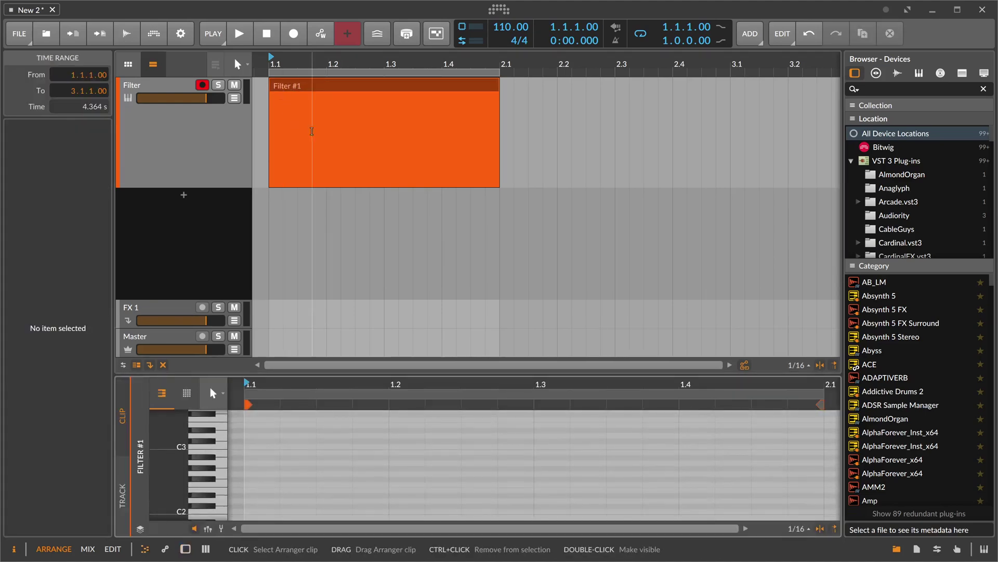
pyautogui.moveTo(299, 374); pyautogui.dragTo(299, 301)
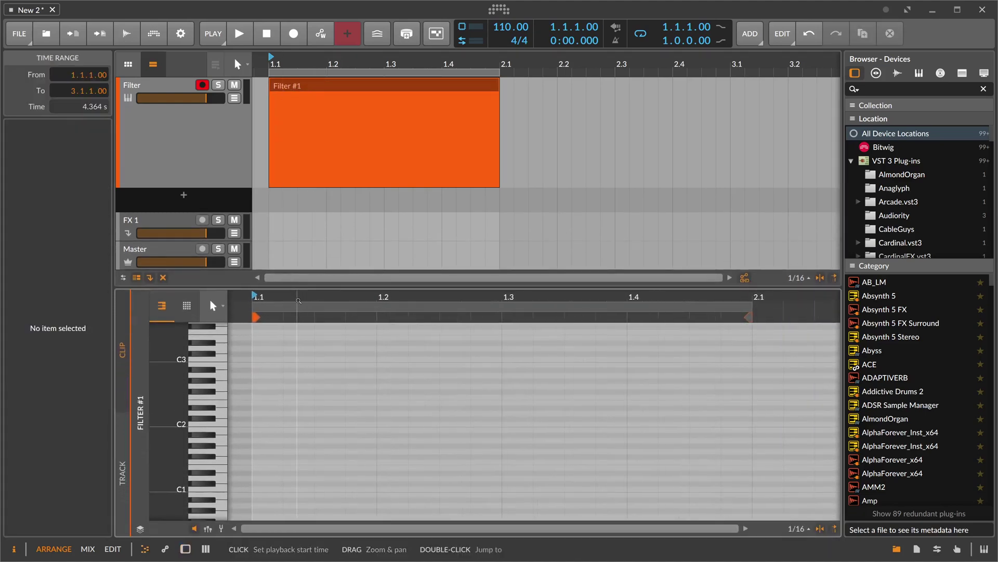
pyautogui.doubleClick(257, 359)
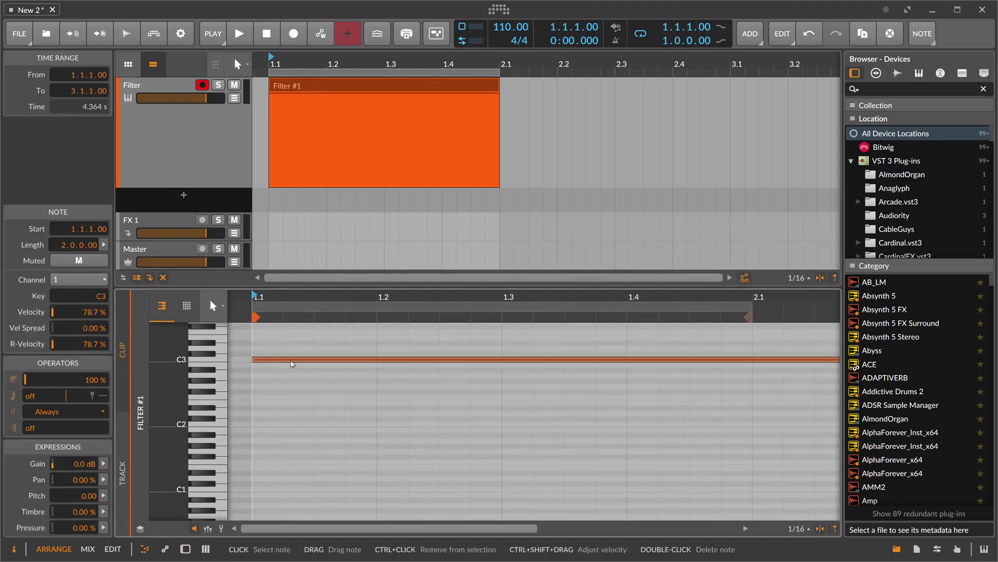
pyautogui.scroll(-5, 314, 364)
pyautogui.press('Escape')
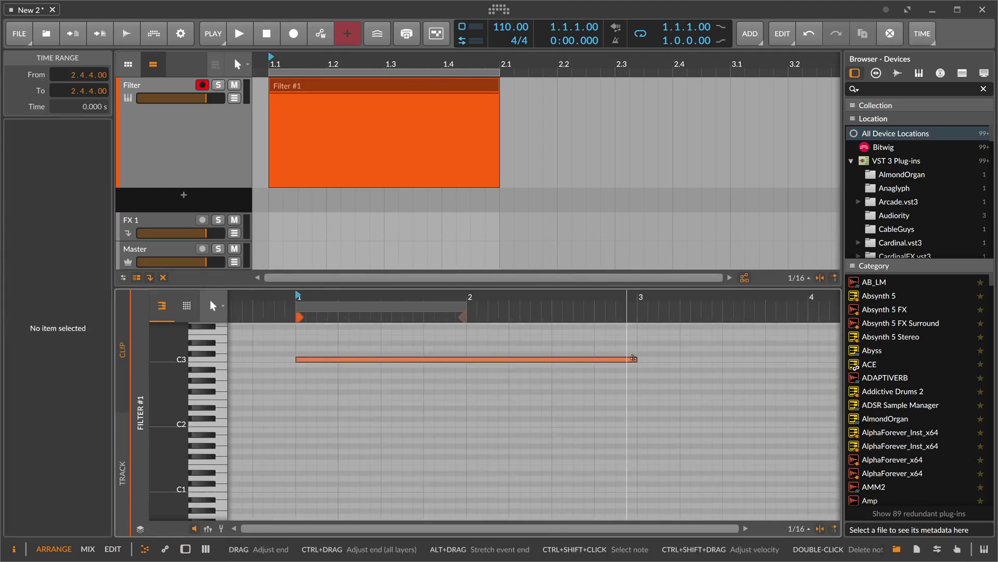
pyautogui.moveTo(634, 359); pyautogui.dragTo(467, 359)
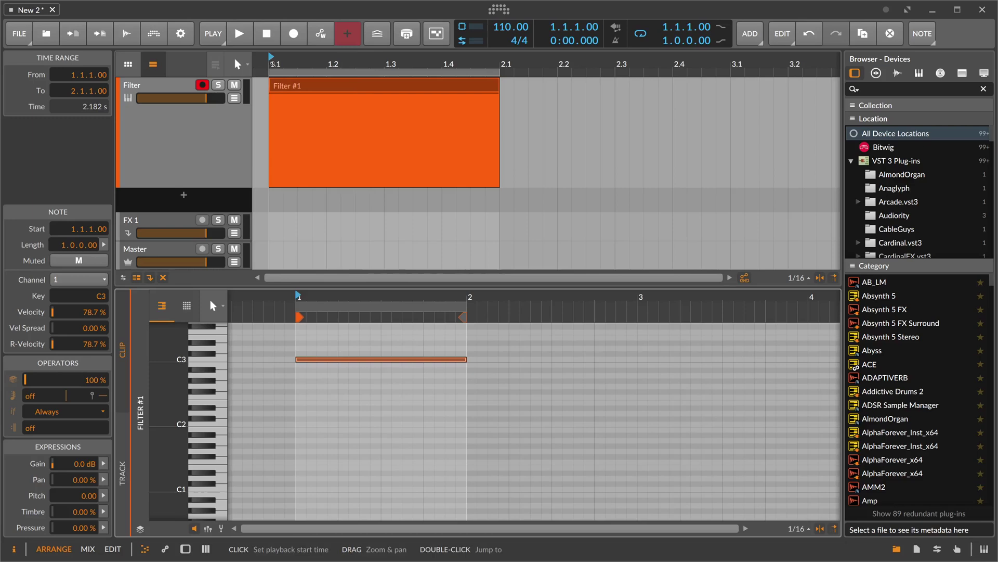
# Step: Start playback and bring the Filter track's device back into view
pyautogui.press('space')
pyautogui.click(167, 136)
pyautogui.press('d')
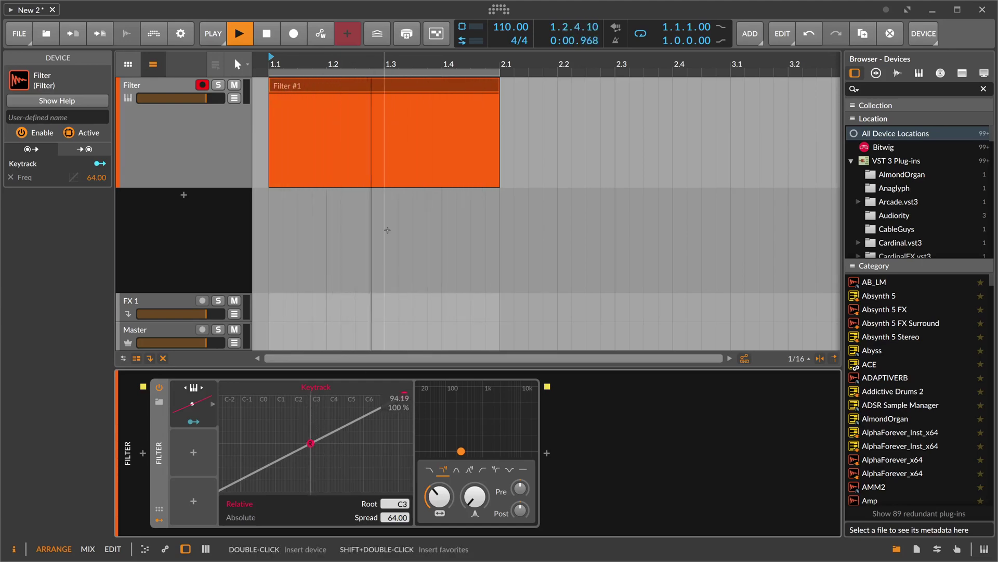
# Step: Transpose the clip's C3 note up toward C4, then return to the Filter device
pyautogui.doubleClick(338, 172)
pyautogui.moveTo(288, 360); pyautogui.dragTo(285, 414)
pyautogui.scroll(3, 285, 415)
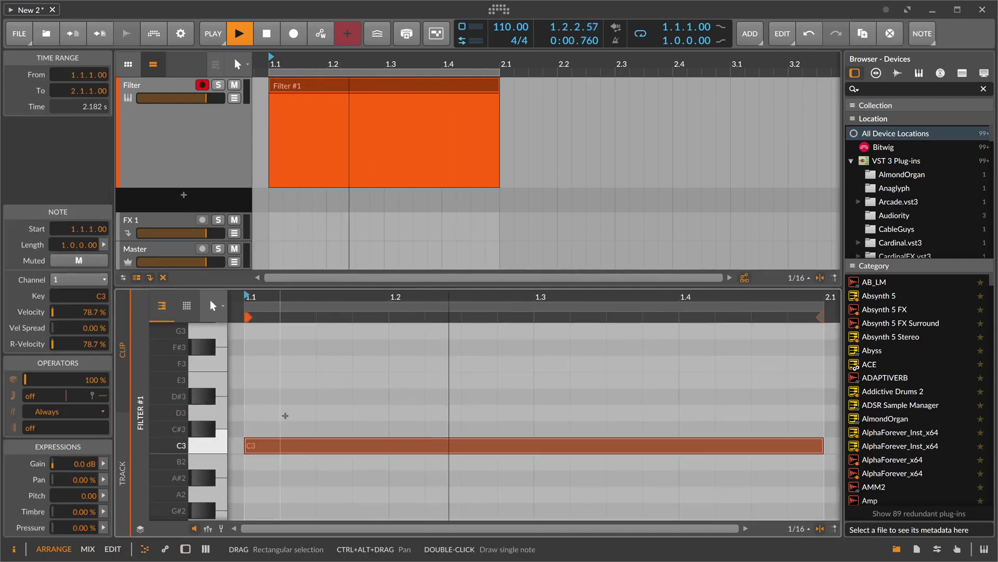
pyautogui.press('Up')
pyautogui.press('Up')
pyautogui.press('Up')
pyautogui.press('Up')
pyautogui.press('Up')
pyautogui.press('Up')
pyautogui.press('Up')
pyautogui.press('Up')
pyautogui.press('Up')
pyautogui.press('Up')
pyautogui.press('Up')
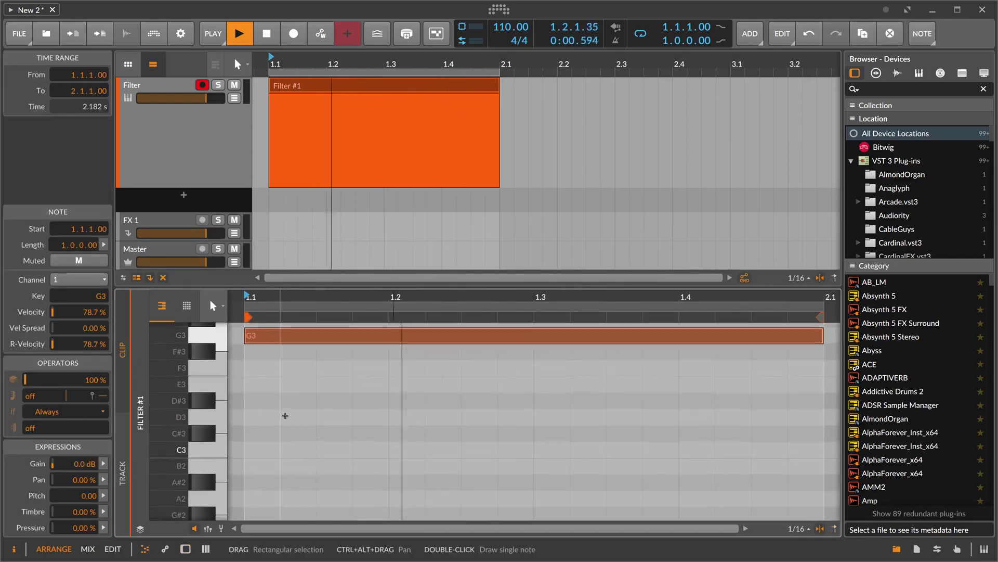
pyautogui.press('Up')
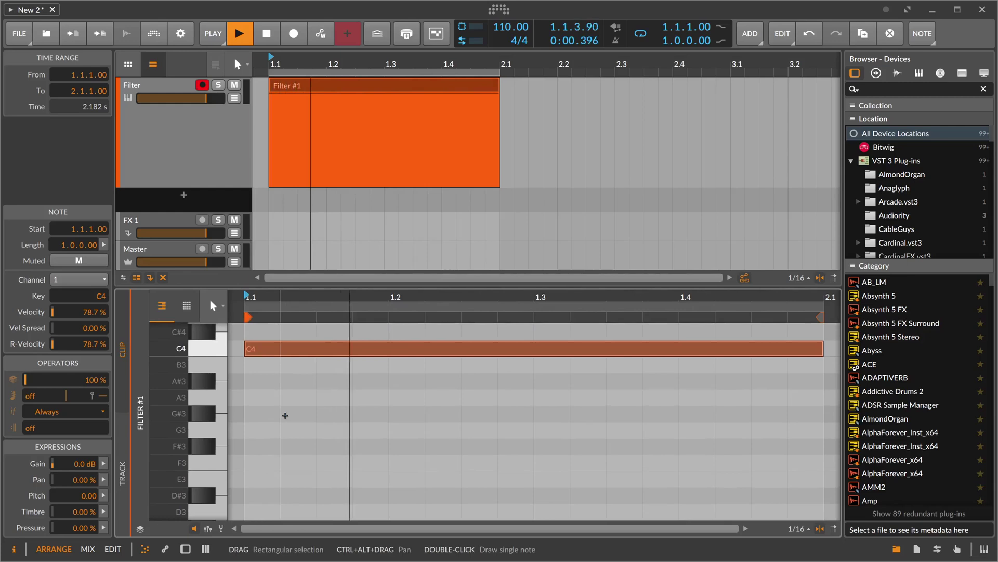
pyautogui.click(172, 141)
pyautogui.press('d')
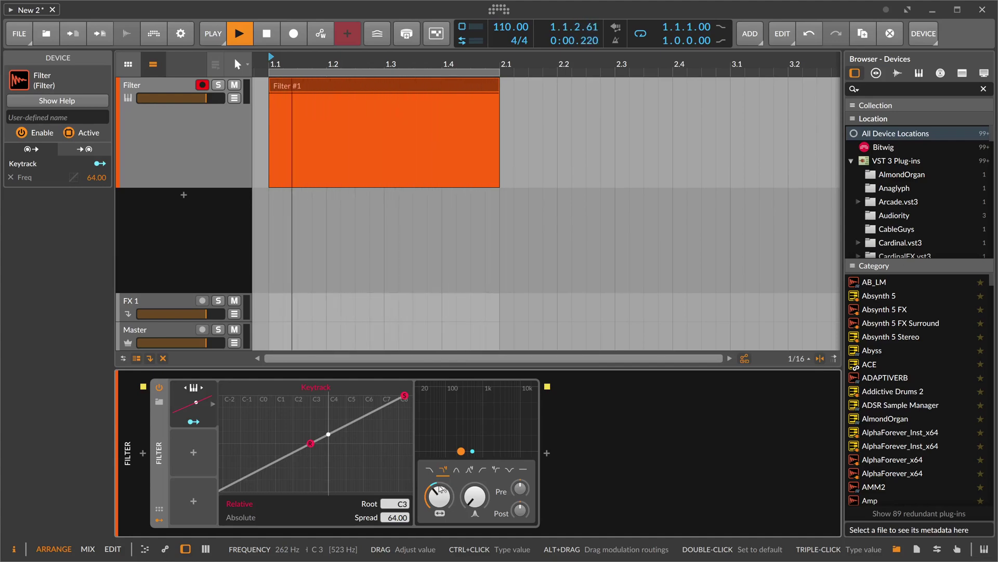
# Step: Make Keytrack modulate filter frequency, switch the filter type, and raise resonance to 33.7 %
pyautogui.click(193, 422)
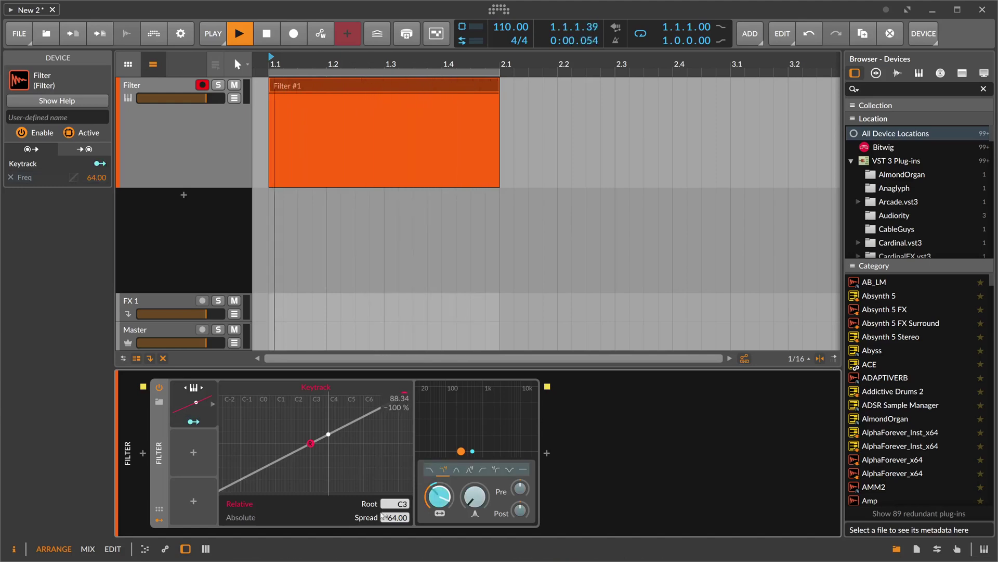
pyautogui.moveTo(438, 498); pyautogui.dragTo(438, 514)
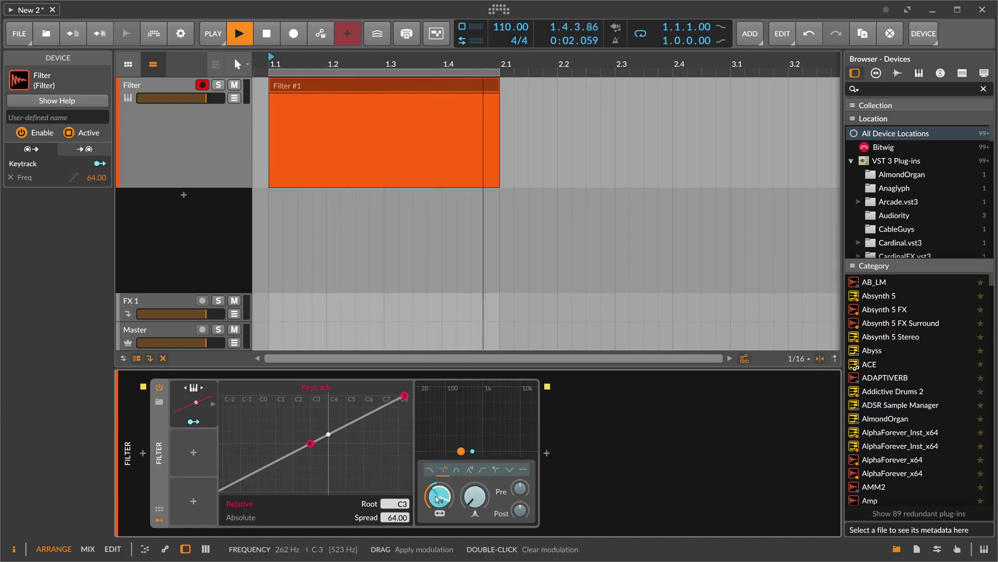
pyautogui.click(276, 457)
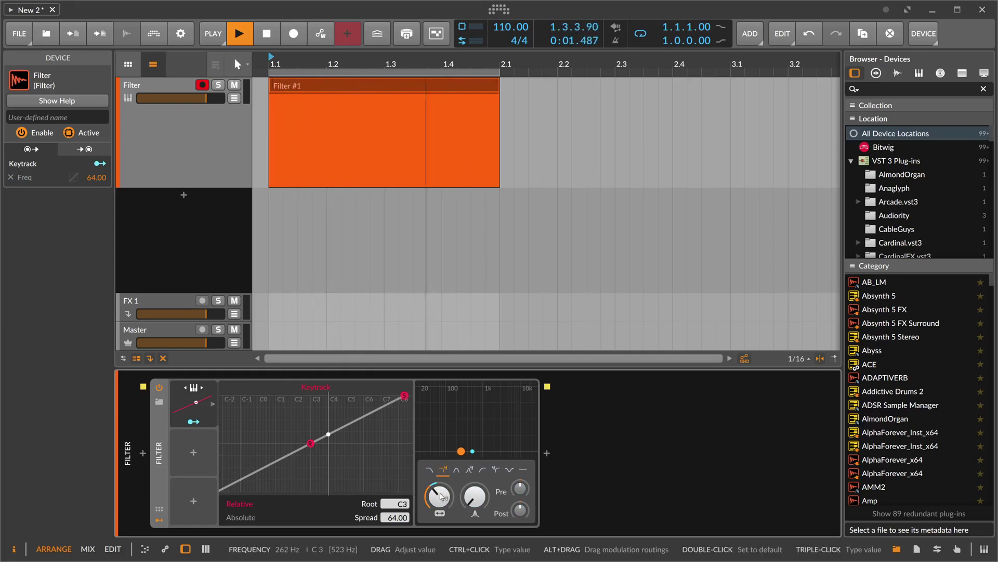
pyautogui.click(469, 470)
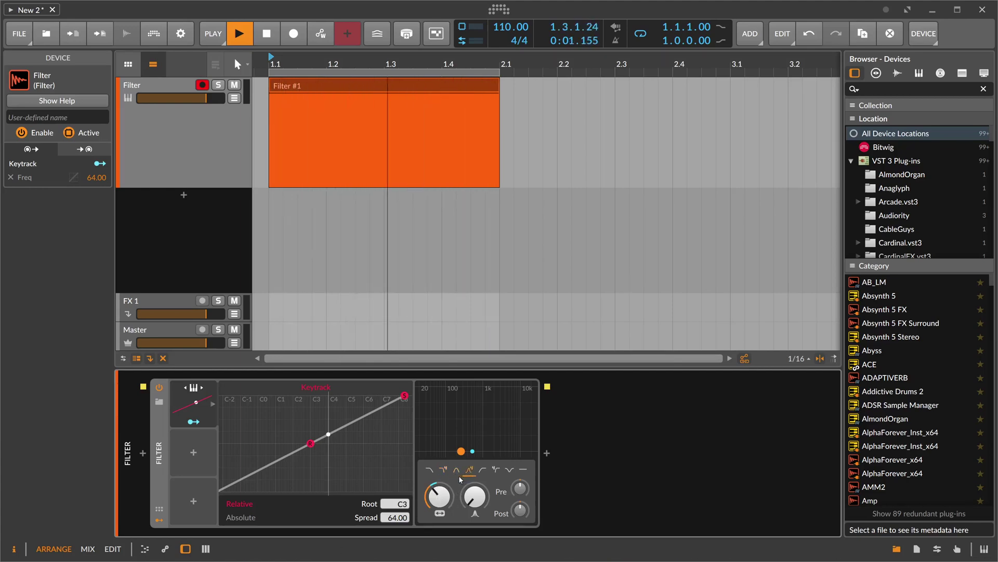
pyautogui.moveTo(474, 496); pyautogui.dragTo(475, 478)
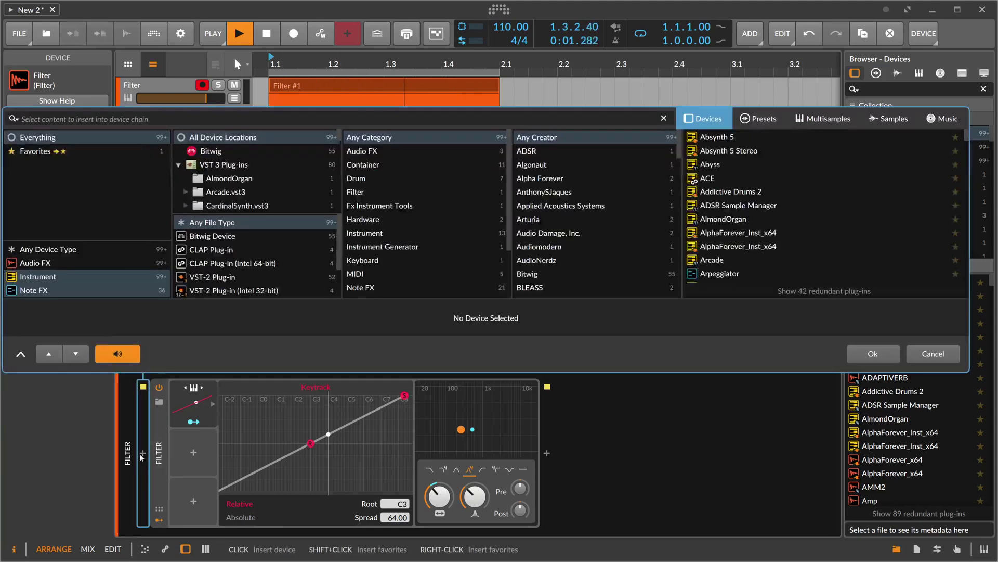
# Step: Search the device browser for 'noise', then for Test Tone, and insert it before the Filter
pyautogui.click(142, 454)
pyautogui.write('noise')
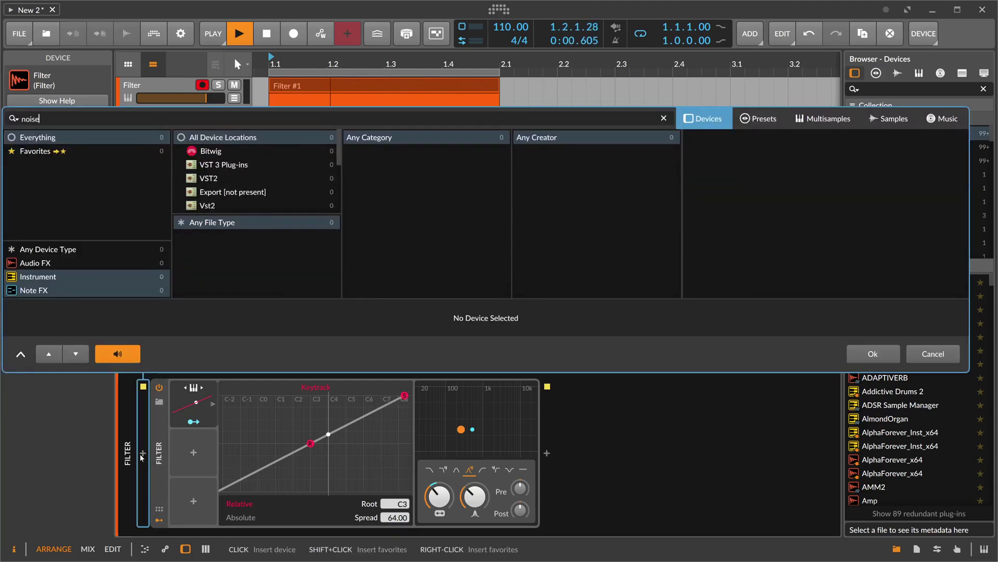
pyautogui.click(82, 249)
pyautogui.click(46, 113)
pyautogui.press('BackSpace')
pyautogui.press('BackSpace')
pyautogui.press('BackSpace')
pyautogui.press('BackSpace')
pyautogui.press('BackSpace')
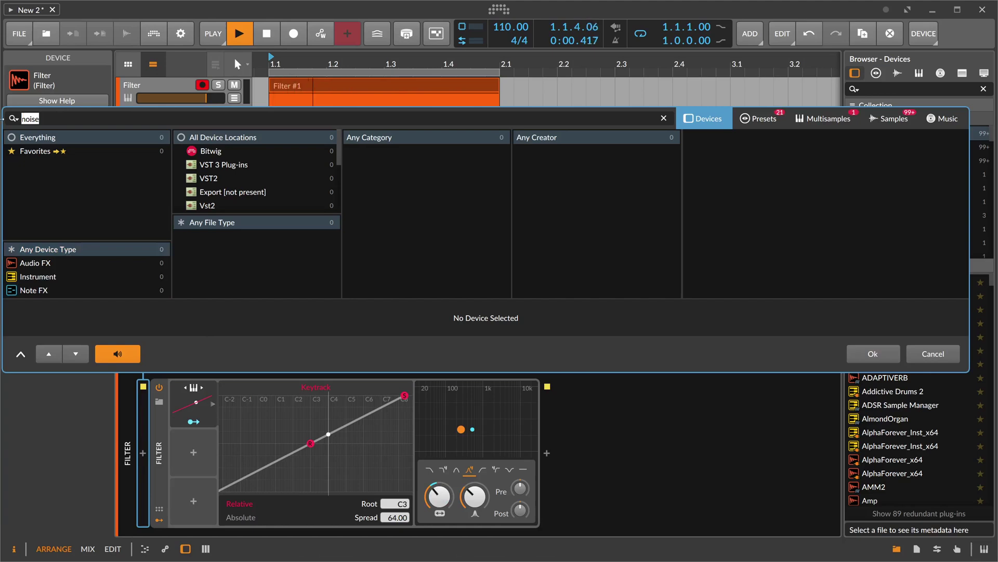
pyautogui.write('teyt')
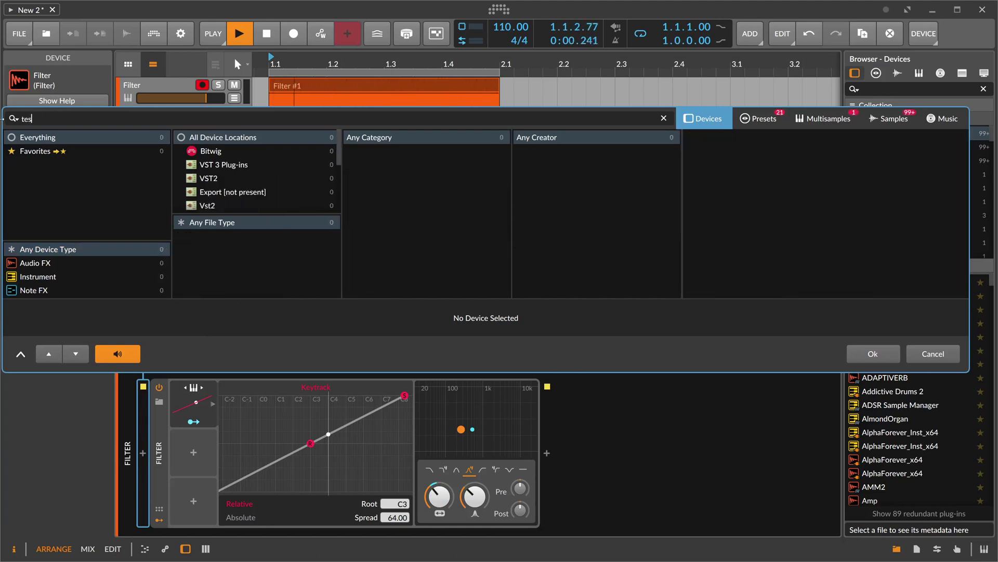
pyautogui.doubleClick(716, 137)
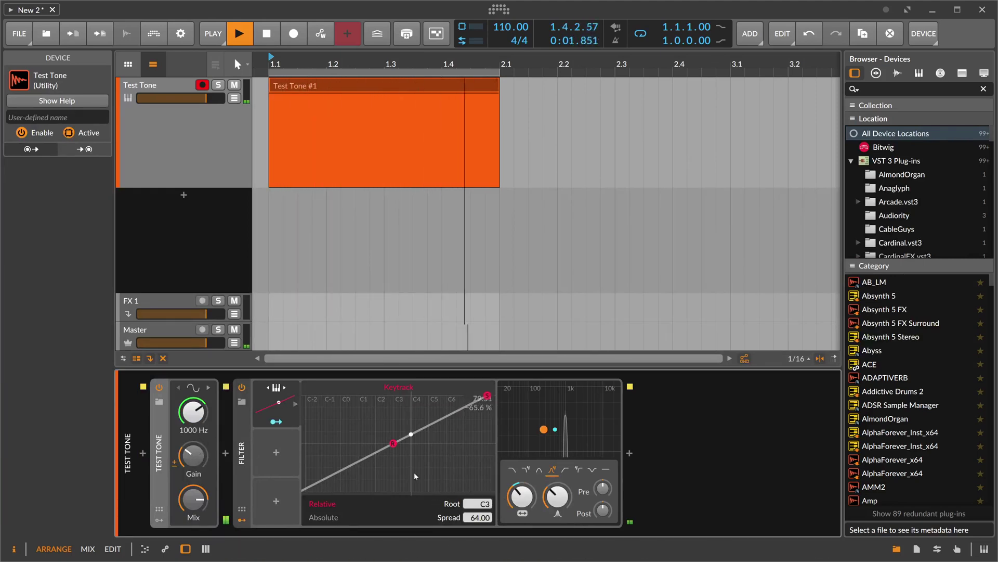
# Step: Tune the Test Tone to C4 (523 Hz) and switch its waveform to Pink Noise
pyautogui.tripleClick(200, 415)
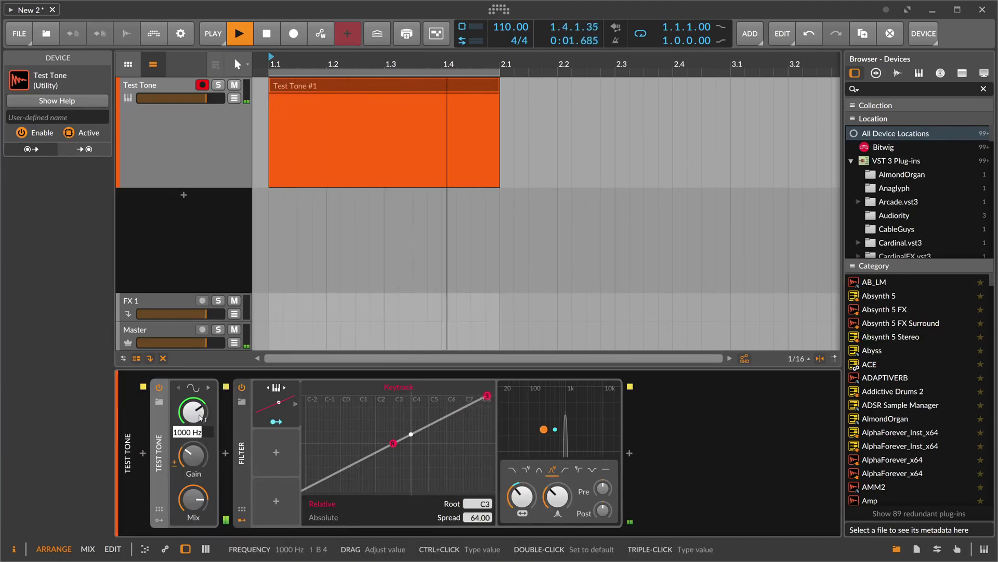
pyautogui.write('c4')
pyautogui.press('Return')
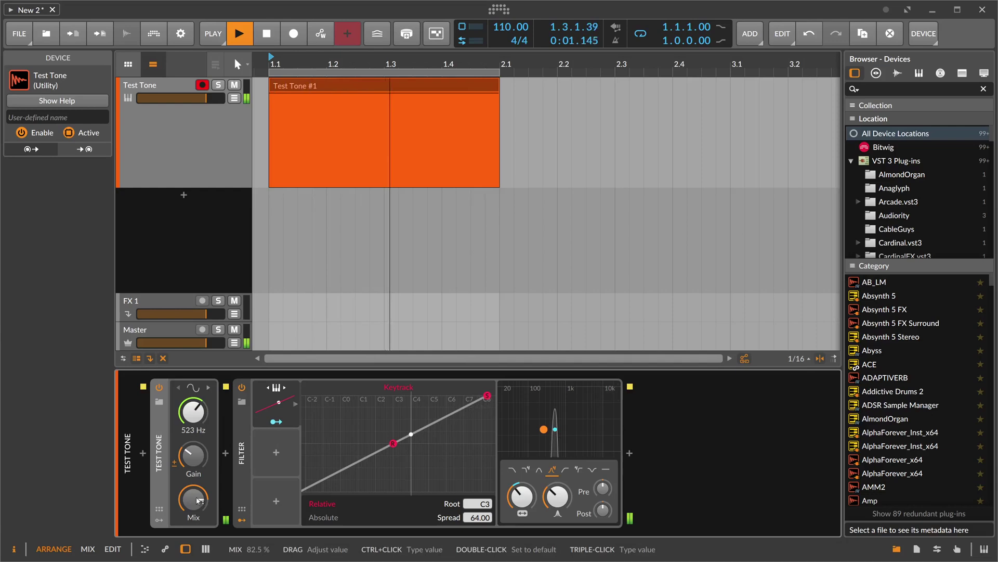
pyautogui.moveTo(193, 498); pyautogui.dragTo(195, 525)
pyautogui.click(192, 388)
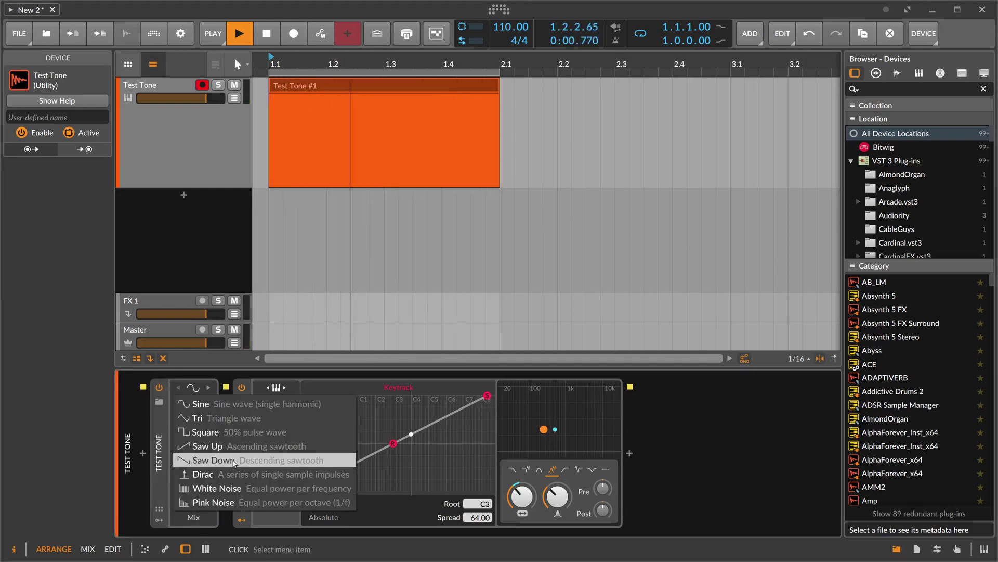
pyautogui.click(236, 502)
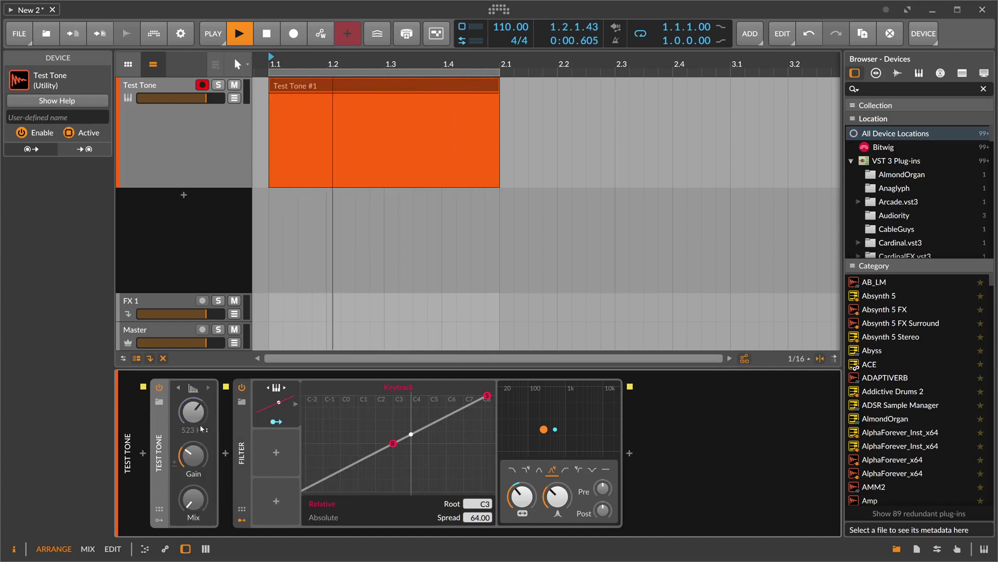
pyautogui.moveTo(193, 499); pyautogui.dragTo(193, 487)
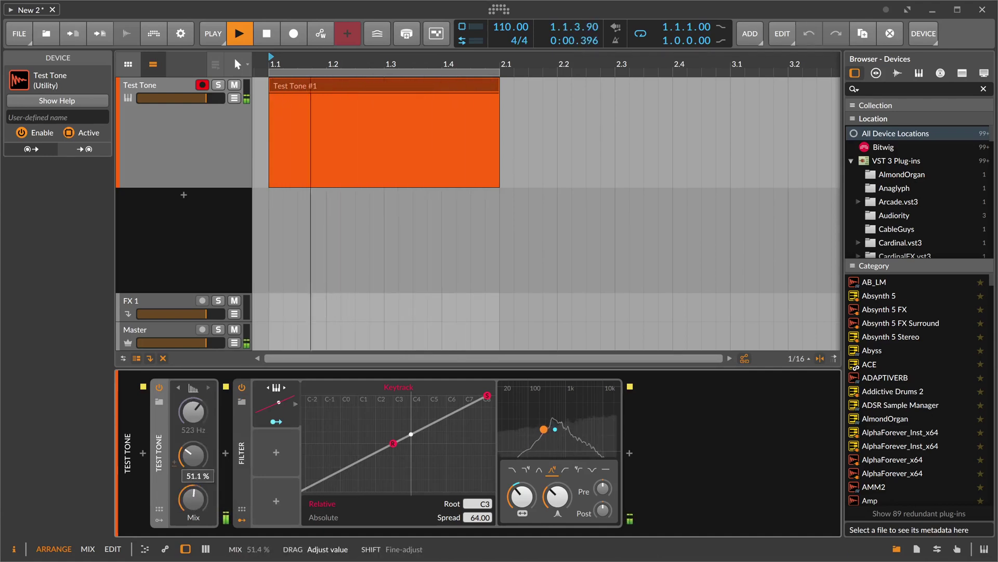
# Step: Raise the filter resonance to about 70 % and fine-tune the frequency
pyautogui.moveTo(551, 503); pyautogui.dragTo(552, 473)
pyautogui.moveTo(556, 405)
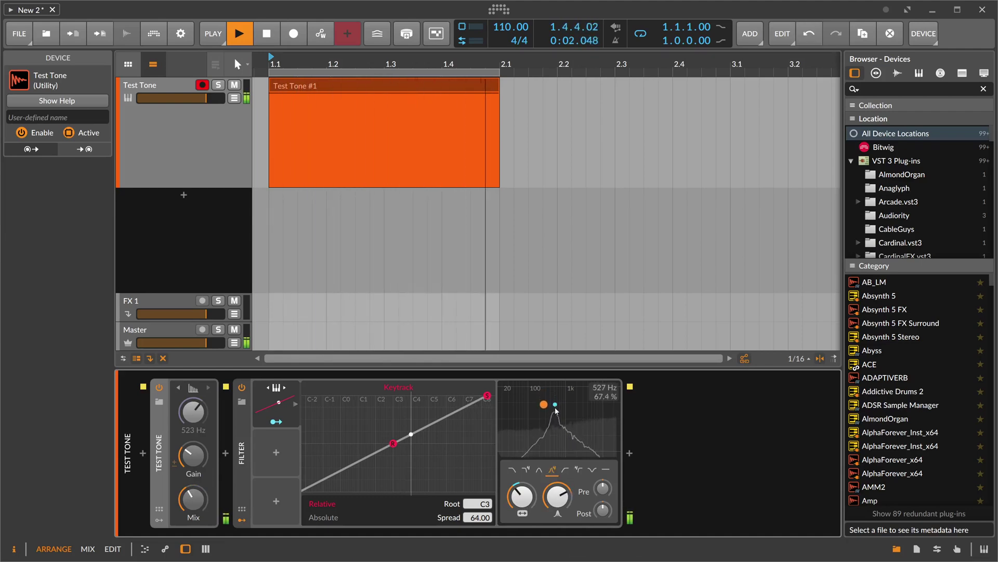
pyautogui.moveTo(557, 406); pyautogui.dragTo(556, 406)
# Step: Add EQ+ after the Filter with a narrowed 523 Hz bell band, then delete it and select Test Tone
pyautogui.click(630, 452)
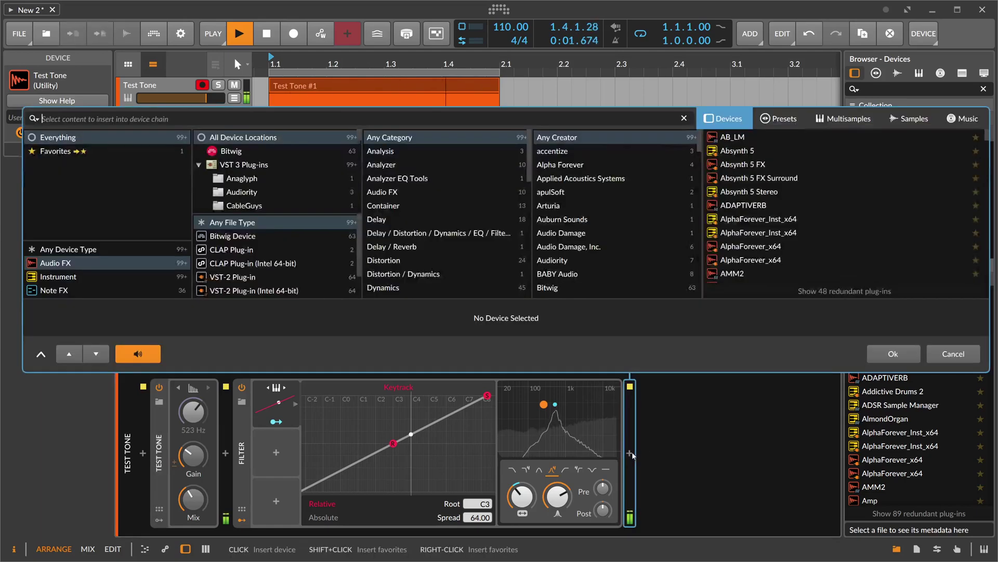
pyautogui.write('eq')
pyautogui.press('Return')
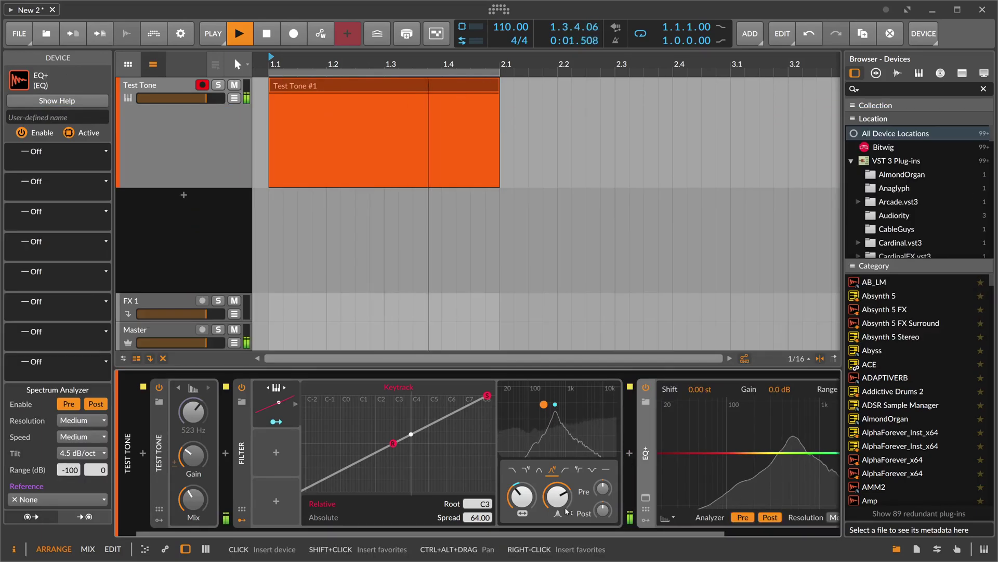
pyautogui.doubleClick(680, 442)
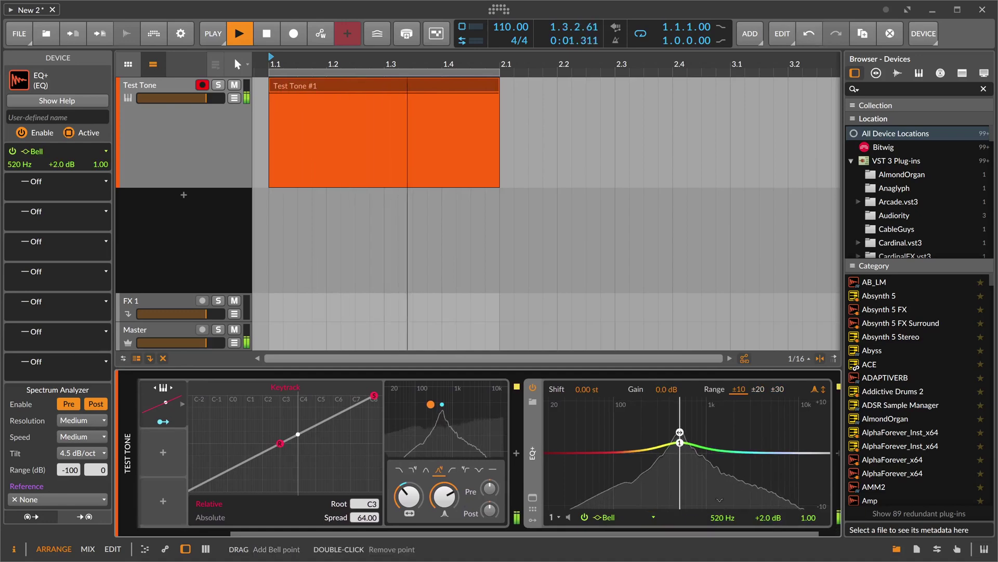
pyautogui.moveTo(727, 519); pyautogui.dragTo(727, 518)
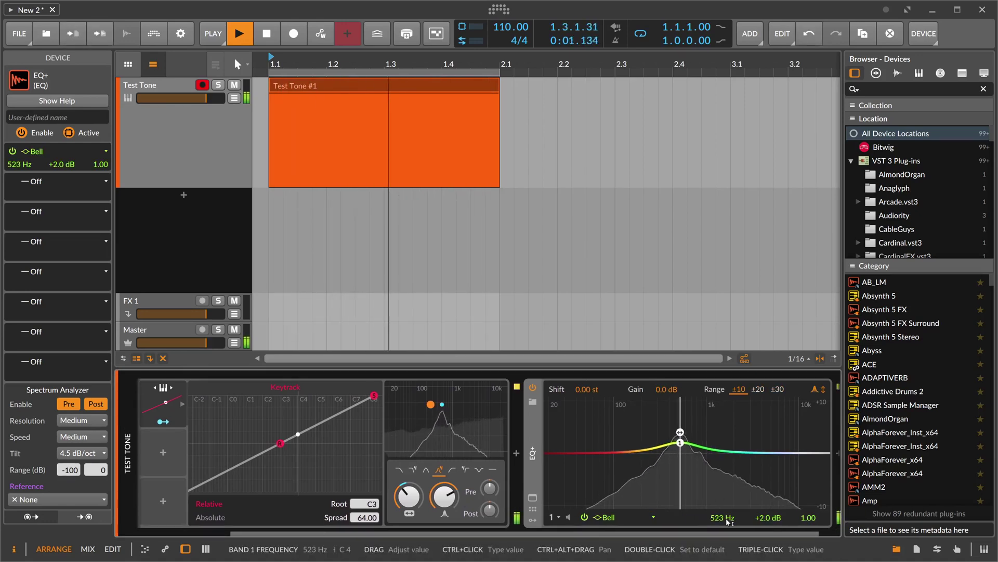
pyautogui.moveTo(808, 520); pyautogui.dragTo(768, 507)
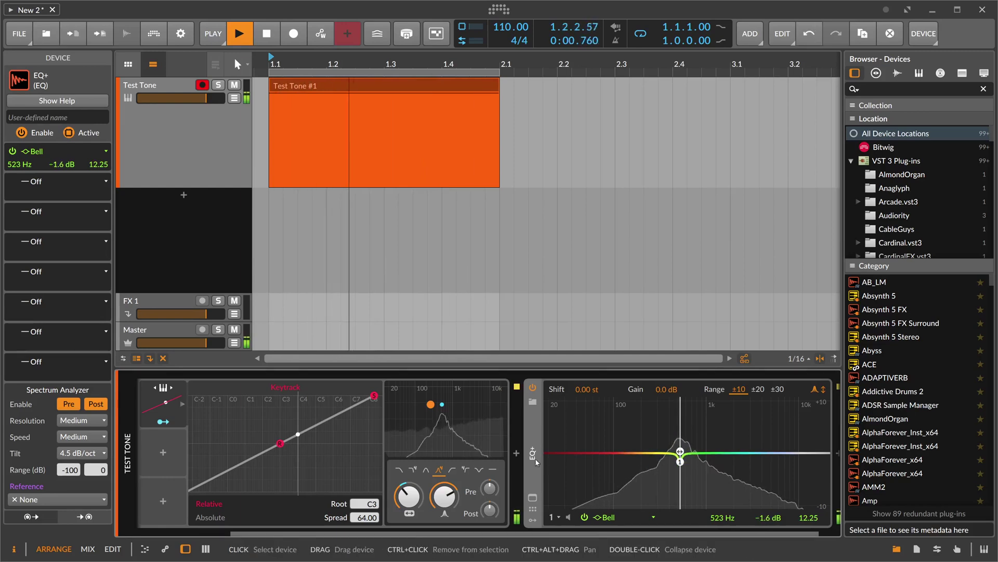
pyautogui.press('Delete')
pyautogui.press('Left')
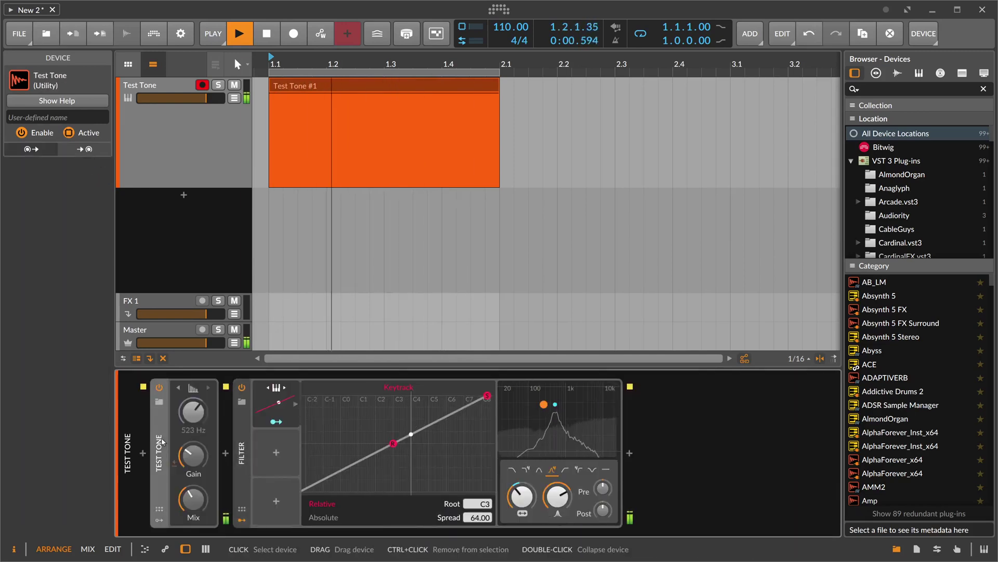
# Step: Delete the Test Tone device and add a new audio track, Audio 2, below the Filter track
pyautogui.press('Delete')
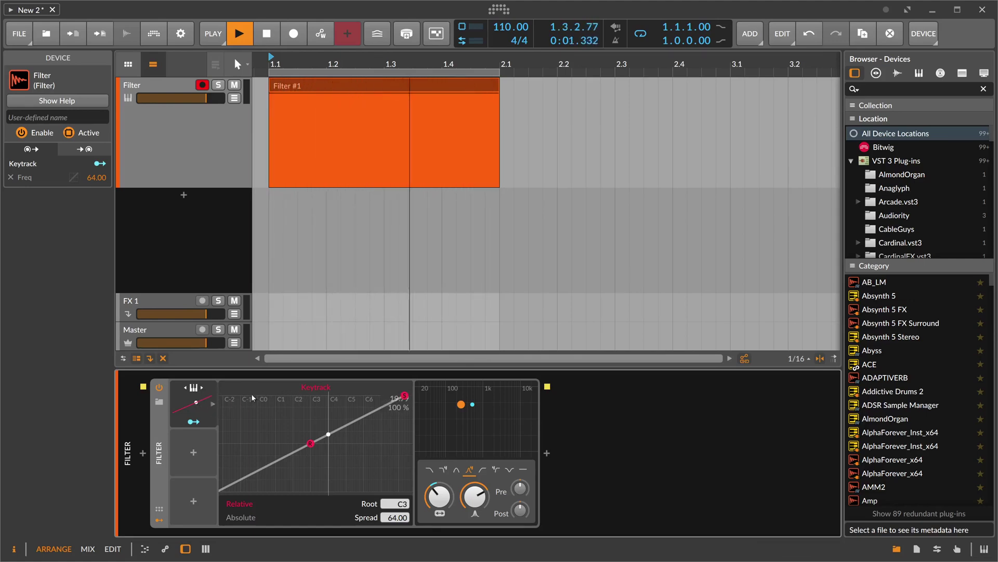
pyautogui.rightClick(162, 224)
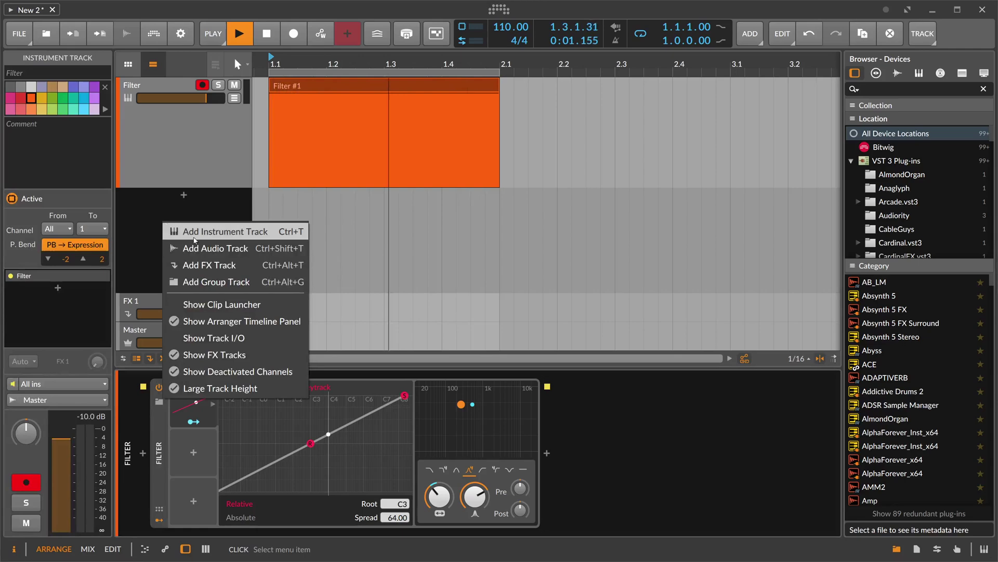
pyautogui.click(208, 245)
pyautogui.click(172, 156)
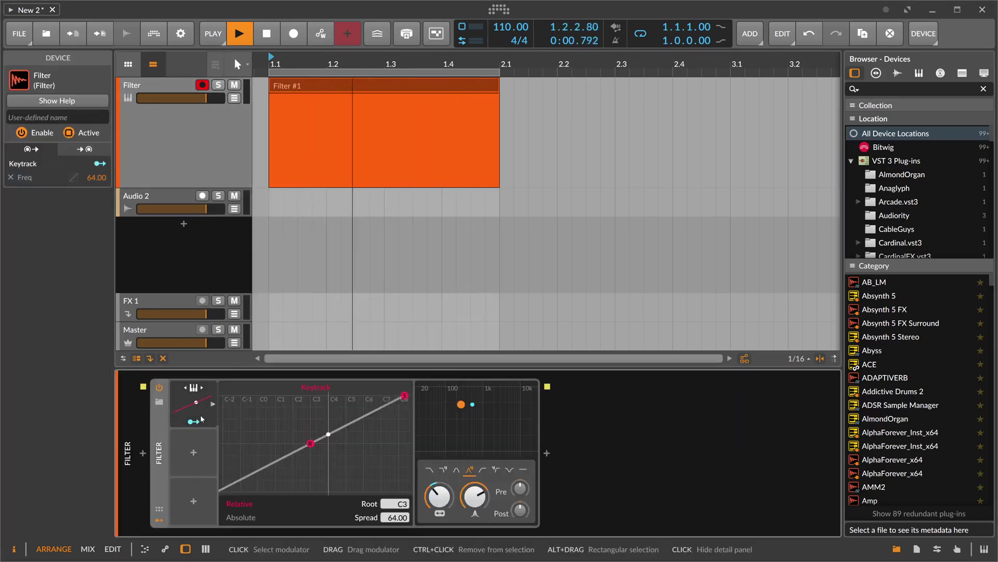
pyautogui.click(202, 202)
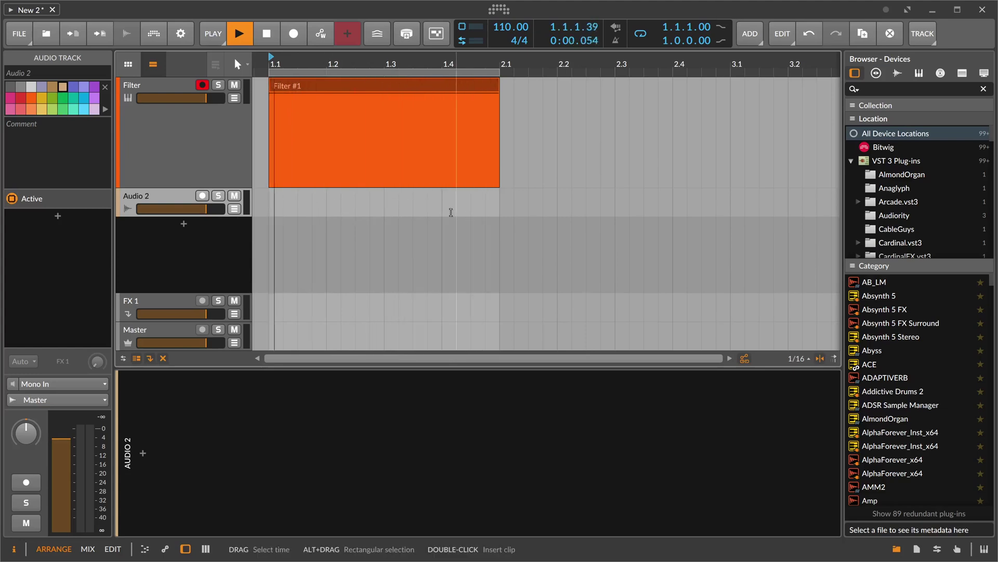
# Step: Move the Filter device from the Filter track onto Audio 2
pyautogui.click(174, 130)
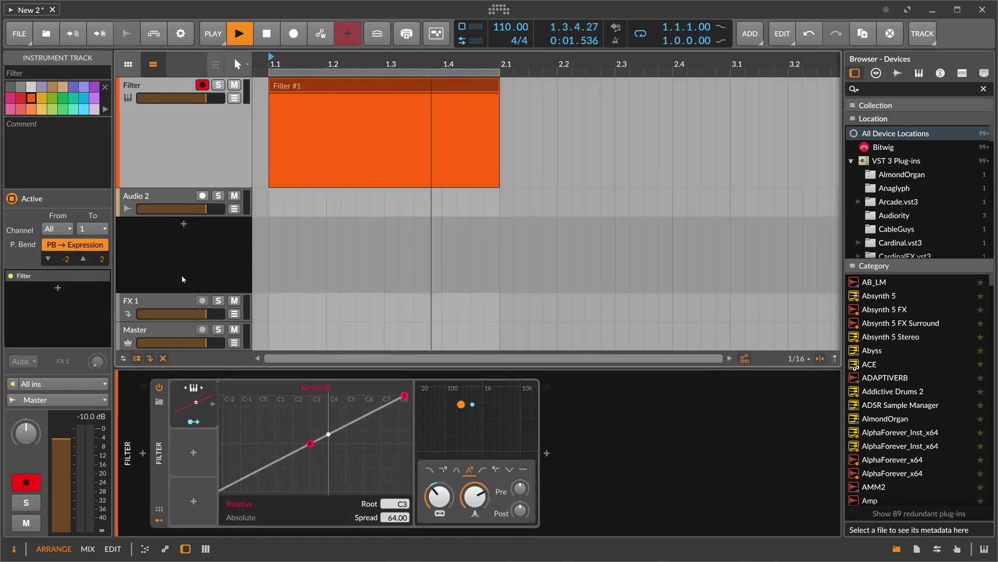
pyautogui.click(175, 405)
pyautogui.click(174, 206)
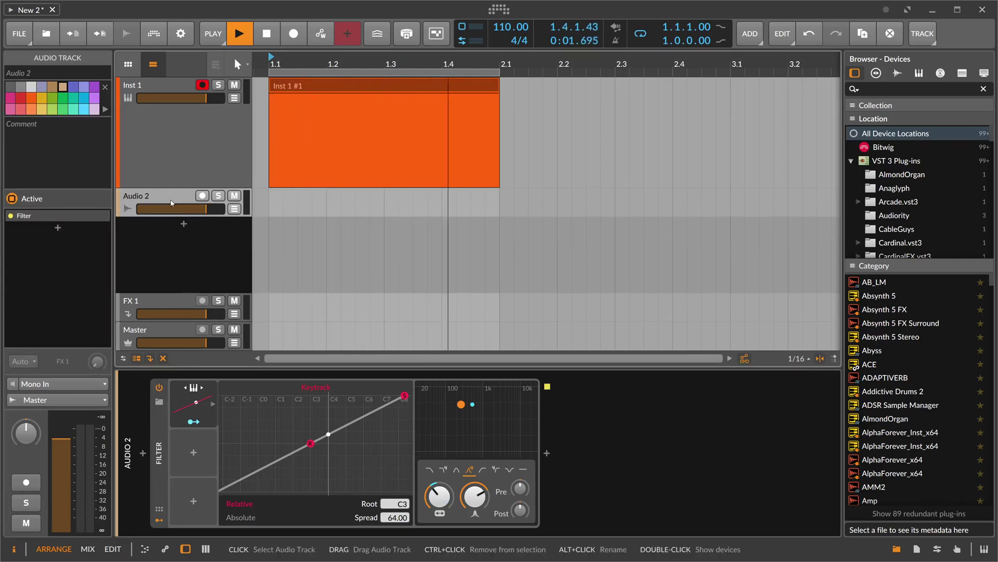
# Step: Search the samples for 'drum 110' and place 110_Drumloop_SP_01.wav on Audio 2 at bar 1
pyautogui.click(897, 73)
pyautogui.click(899, 90)
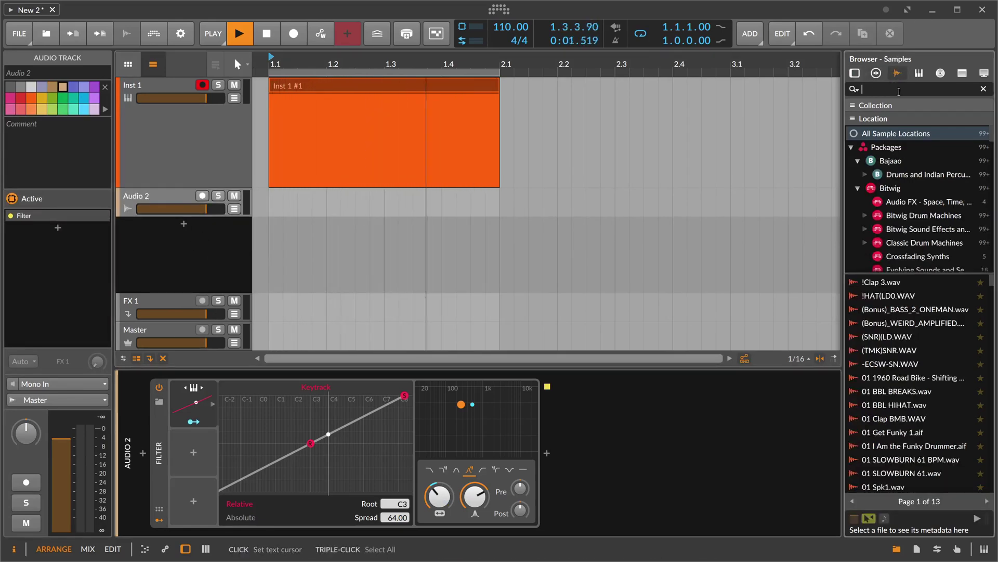
pyautogui.write('drum')
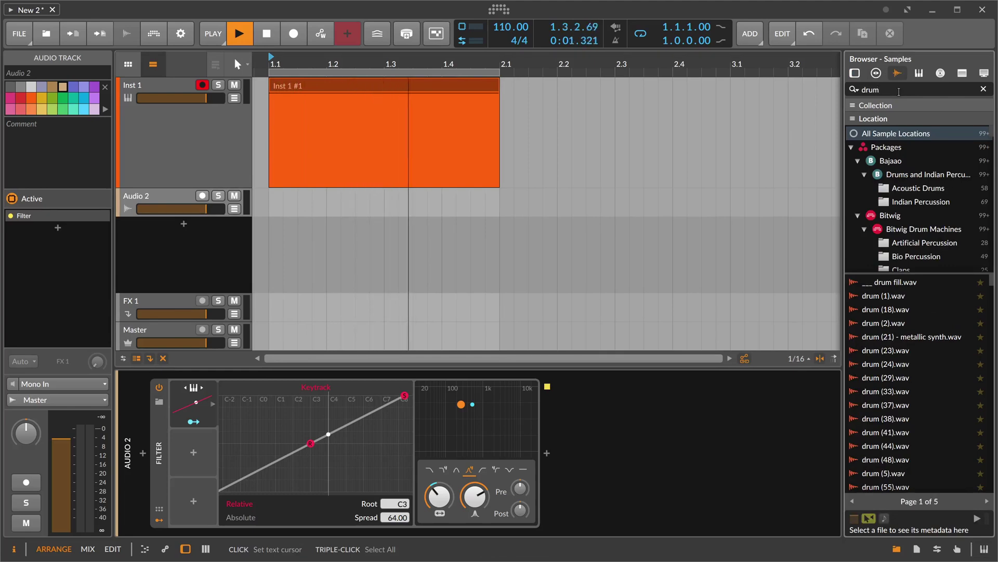
pyautogui.write(' 110')
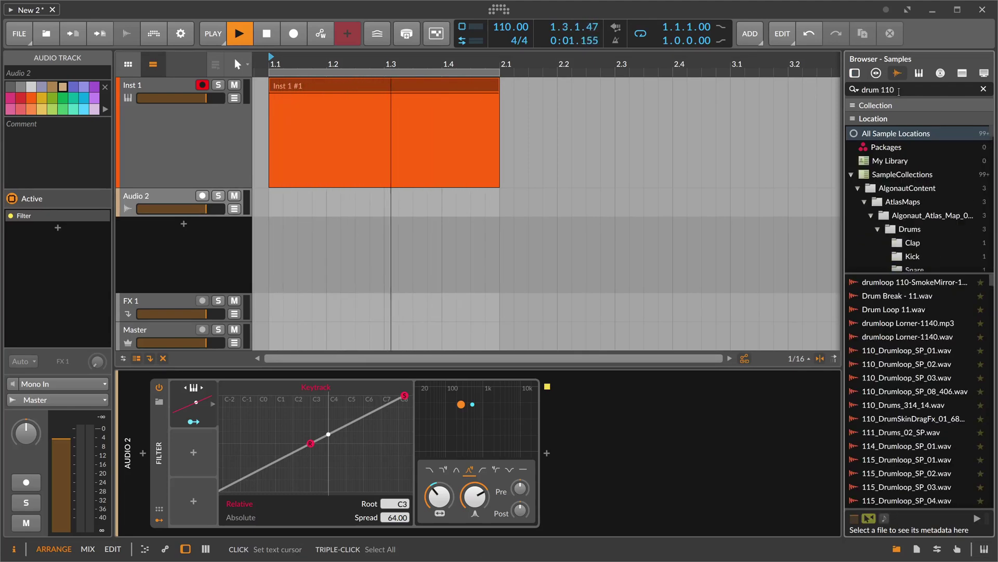
pyautogui.moveTo(907, 296); pyautogui.dragTo(272, 197)
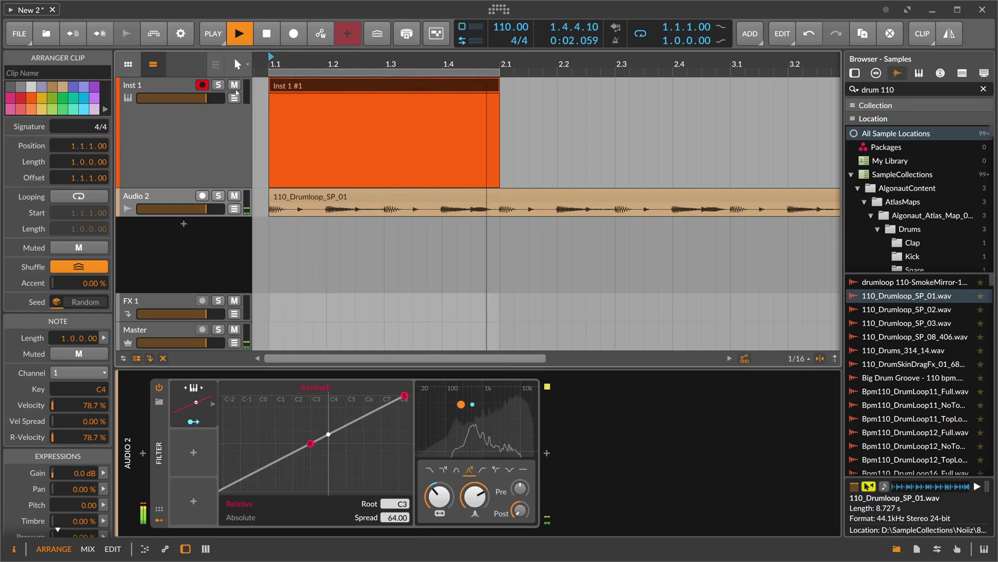
# Step: Review the Inst 1 and drum loop clips, then open the device browser ahead of Audio 2's Filter
pyautogui.click(197, 118)
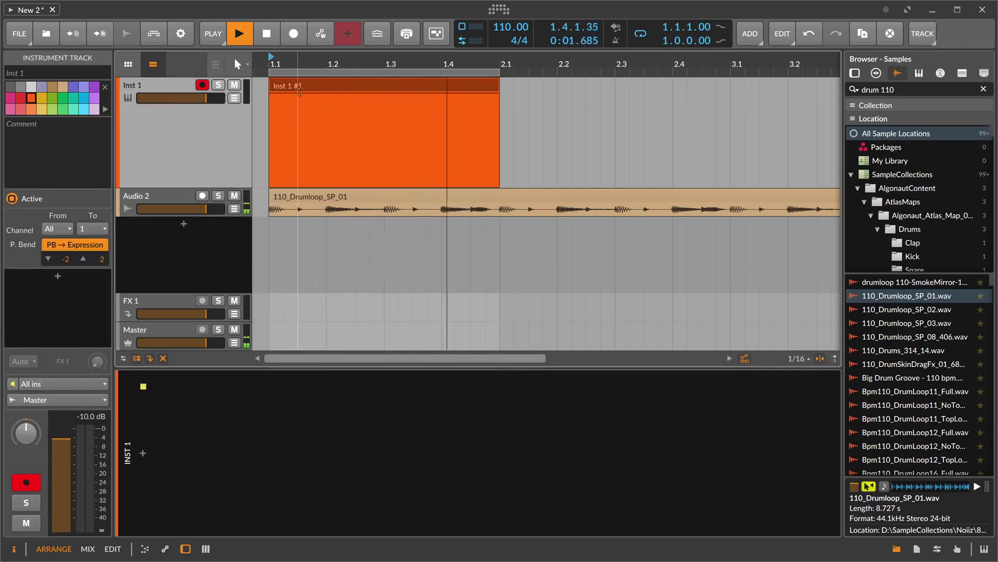
pyautogui.click(169, 212)
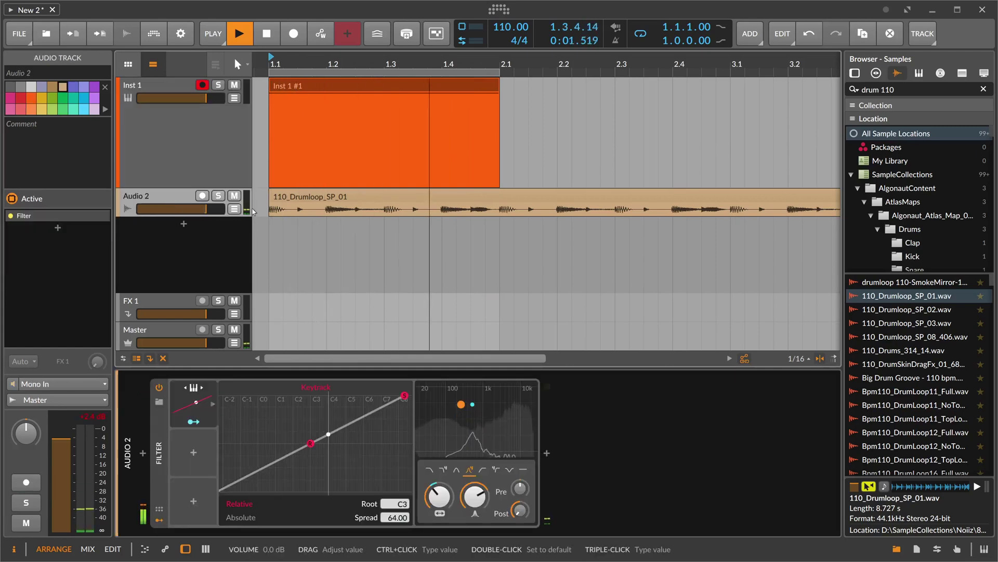
pyautogui.click(380, 202)
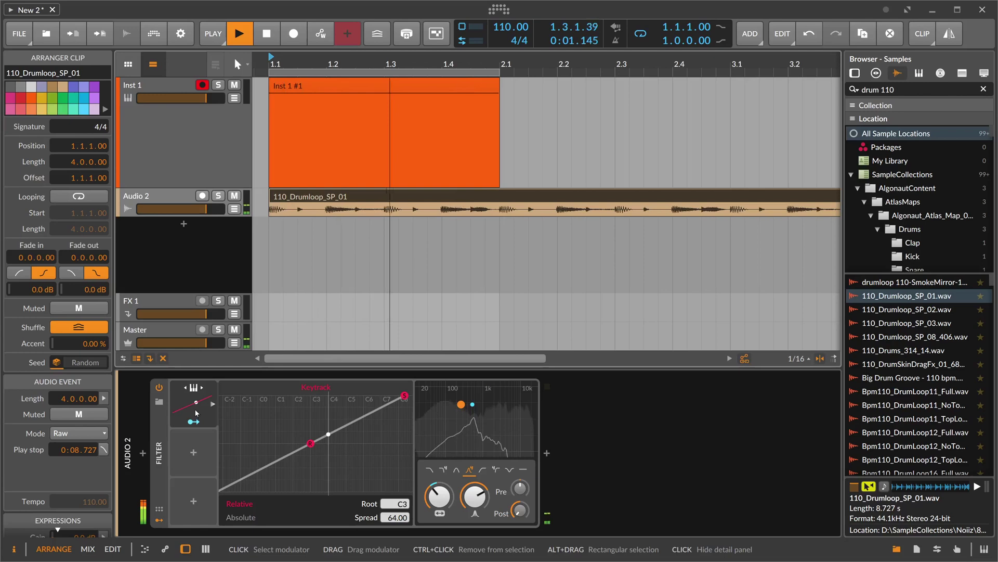
pyautogui.click(315, 86)
pyautogui.click(168, 202)
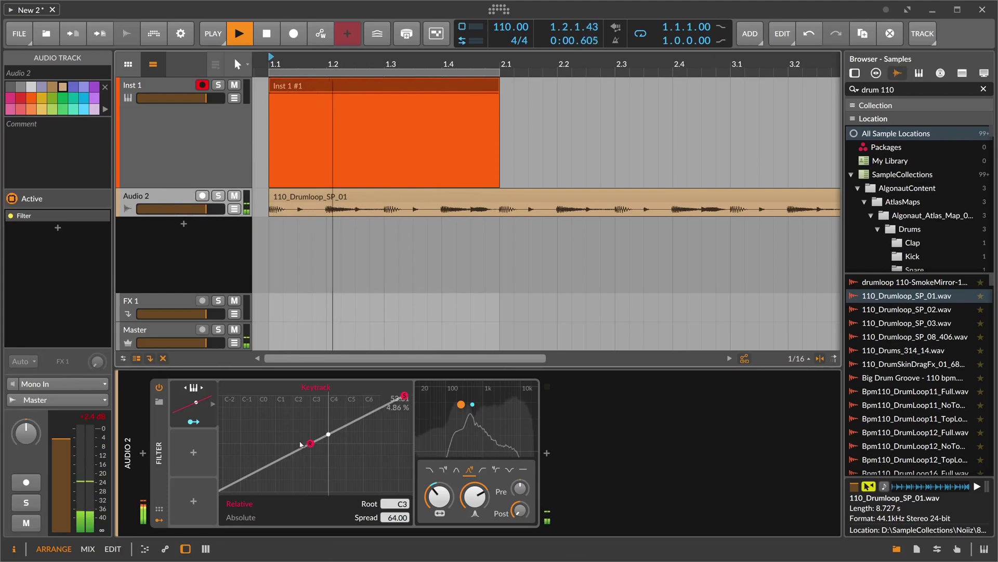
pyautogui.click(142, 453)
# Step: Search 'red' across any device type and insert a Note Receiver before the Filter
pyautogui.write('red')
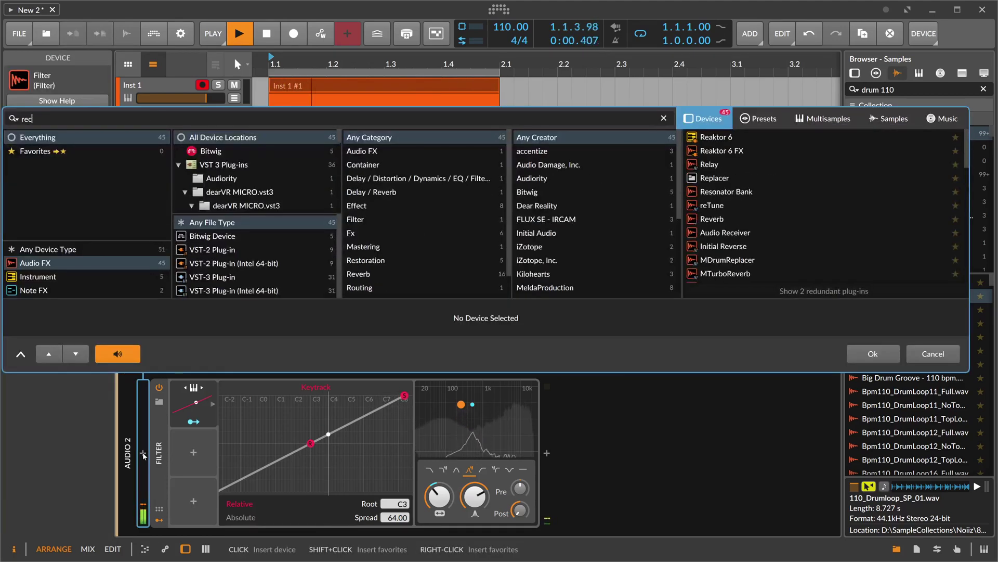
pyautogui.click(95, 252)
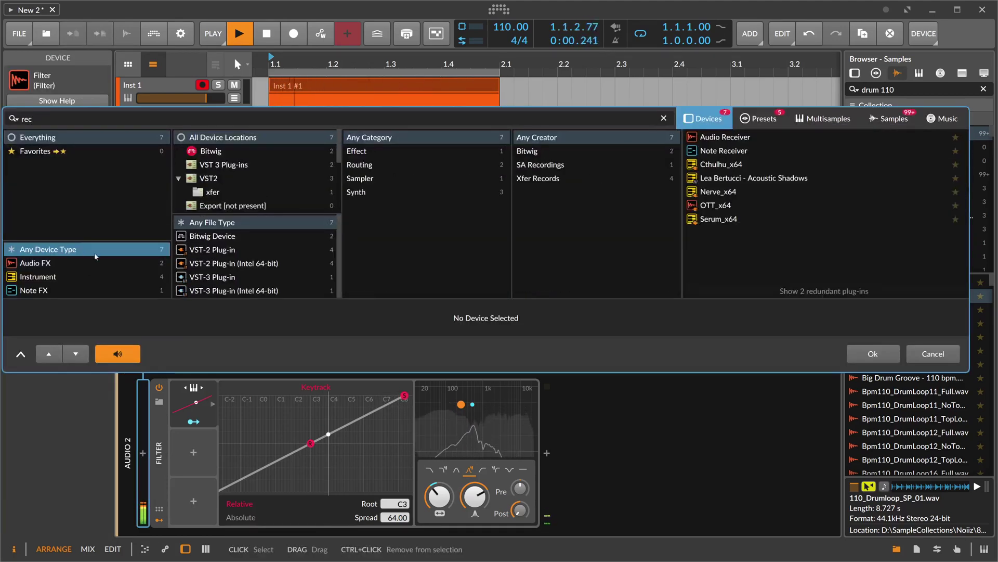
pyautogui.click(741, 151)
pyautogui.doubleClick(741, 151)
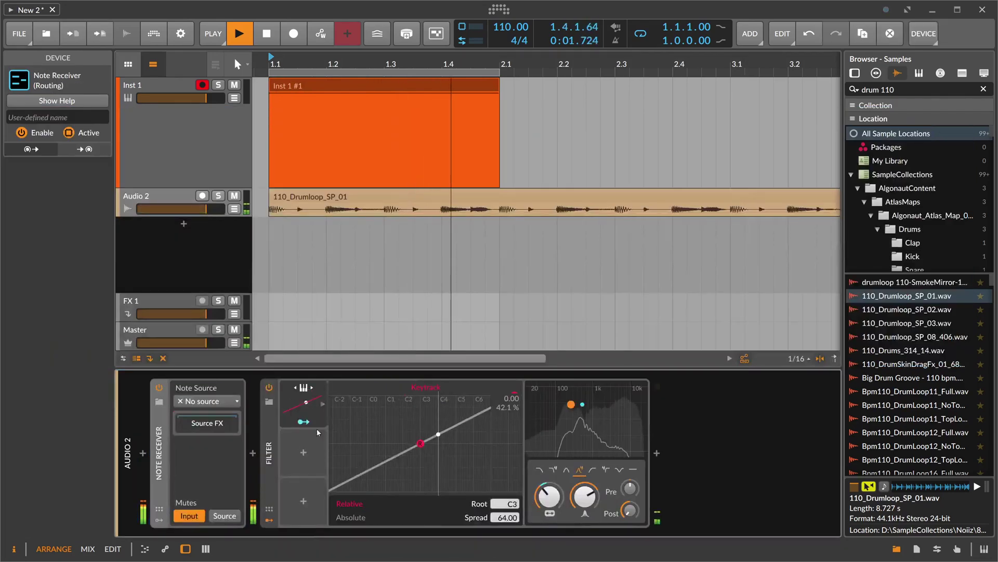
# Step: Set the Note Receiver's note source to the Inst 1 track
pyautogui.click(225, 402)
pyautogui.moveTo(227, 446)
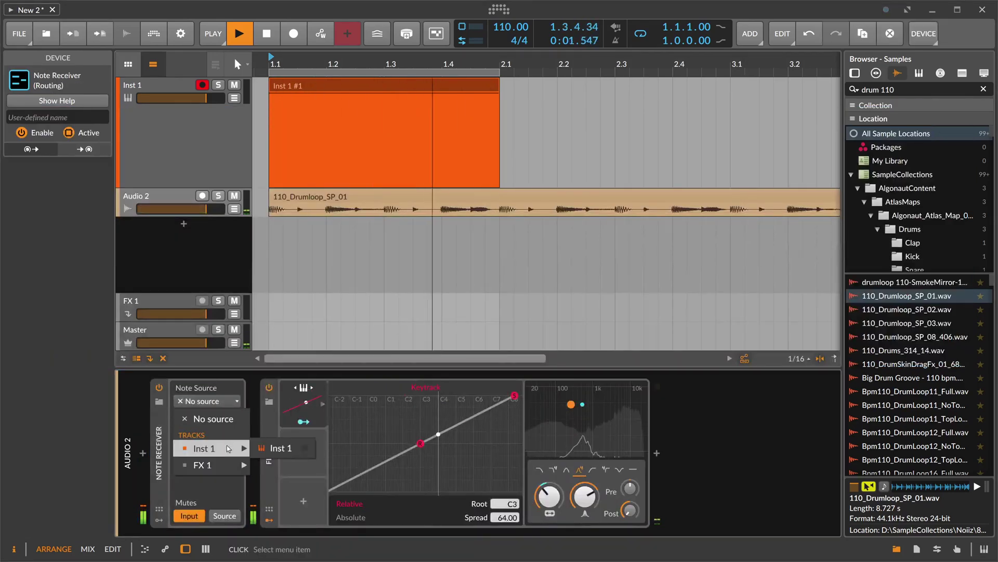
pyautogui.click(272, 447)
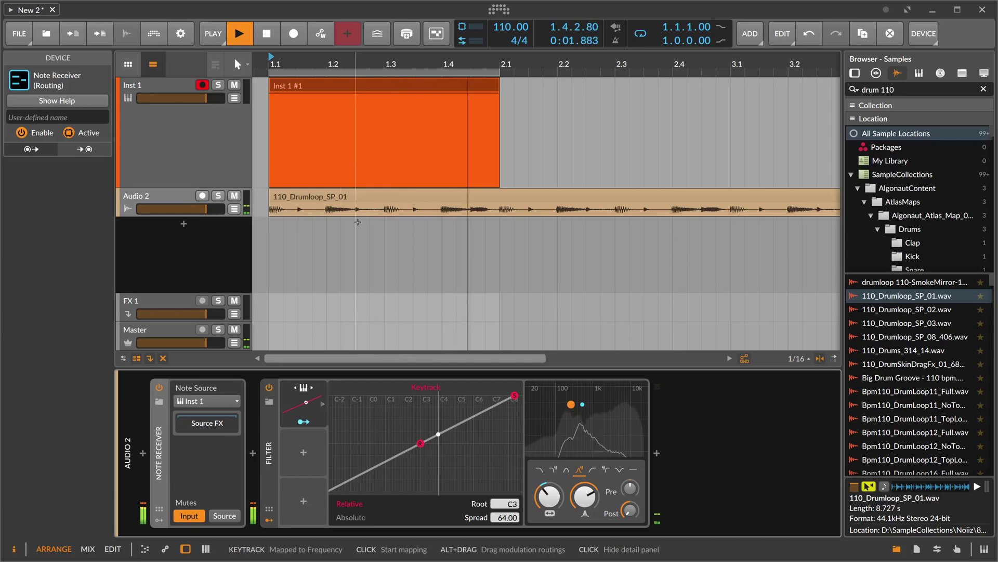
# Step: In the Inst 1 #1 clip, shorten C4 to one beat and add A3, E4, D4 on beats 2–4
pyautogui.doubleClick(333, 136)
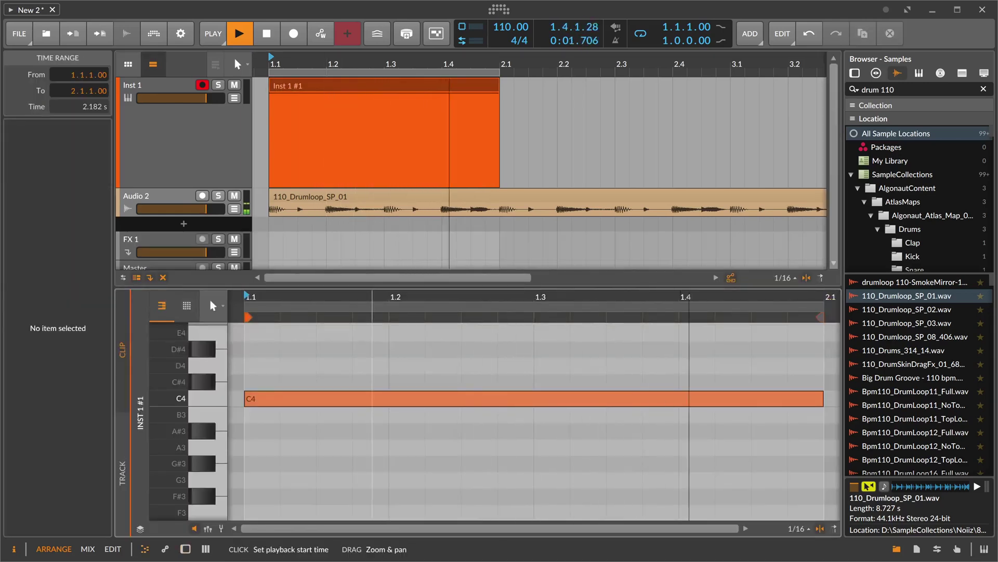
pyautogui.moveTo(541, 398); pyautogui.dragTo(374, 404)
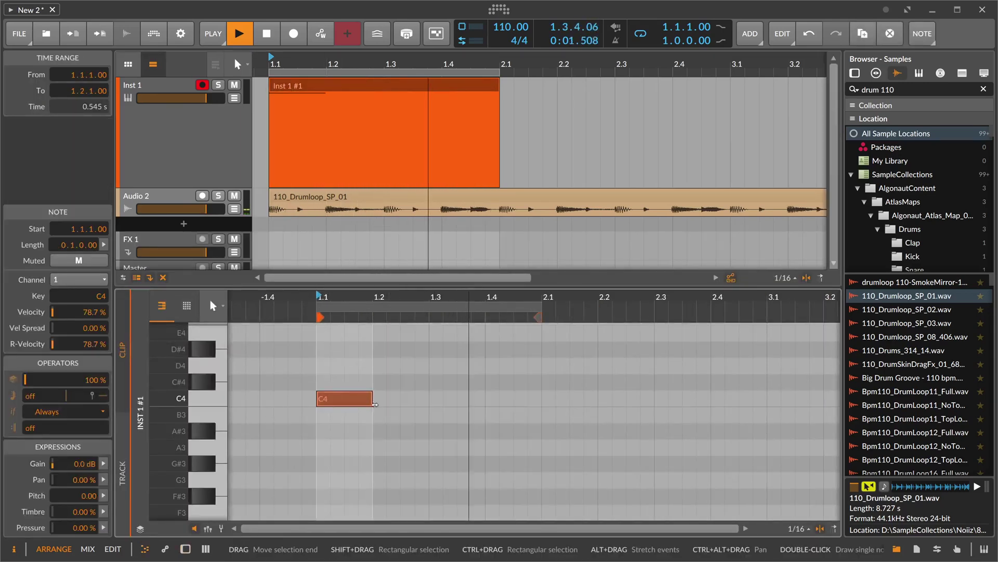
pyautogui.doubleClick(385, 447)
pyautogui.doubleClick(436, 333)
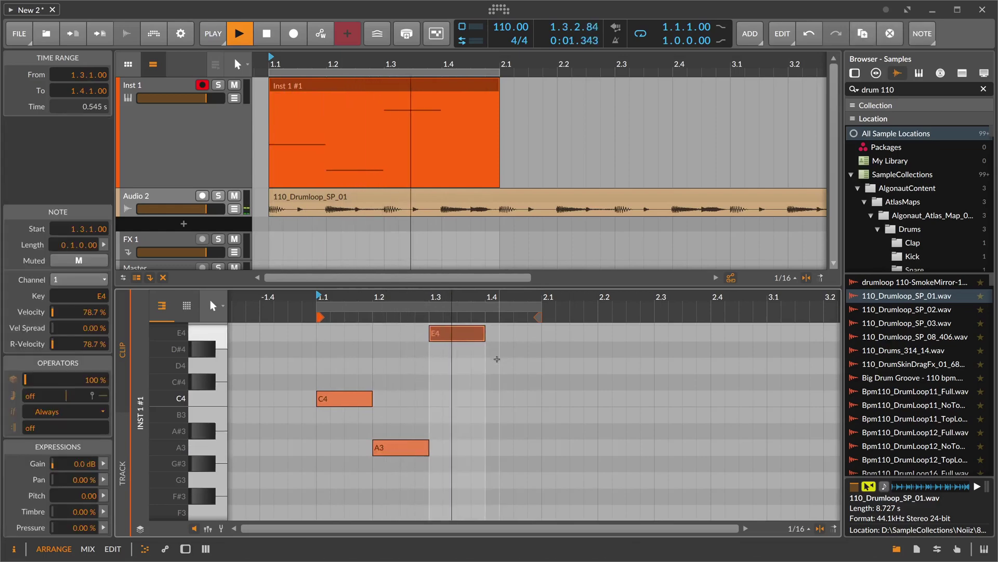
pyautogui.doubleClick(498, 359)
pyautogui.doubleClick(160, 198)
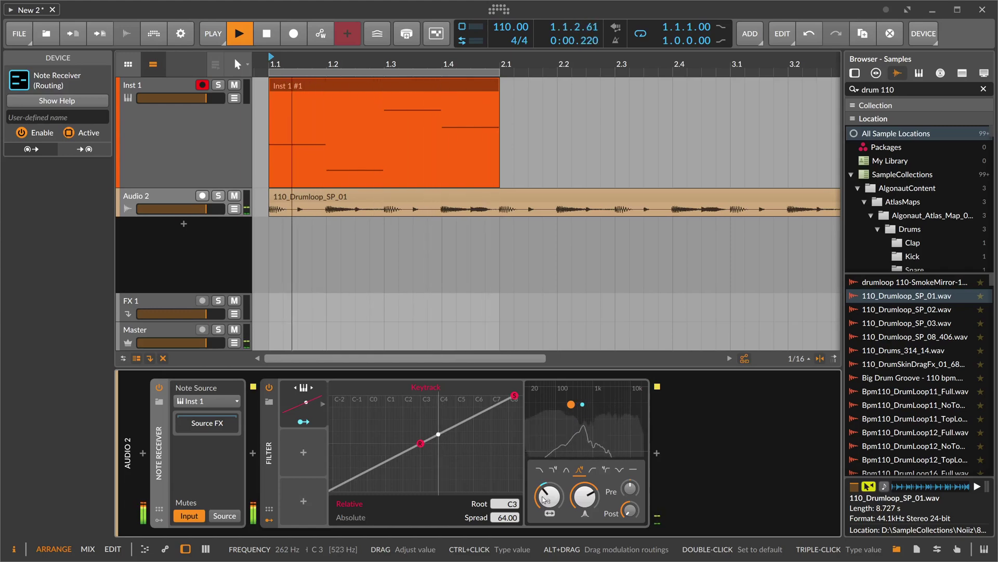
# Step: Check the Filter's Resonance and the Note Receiver, stop playback, and show the Inst 1 track
pyautogui.click(585, 496)
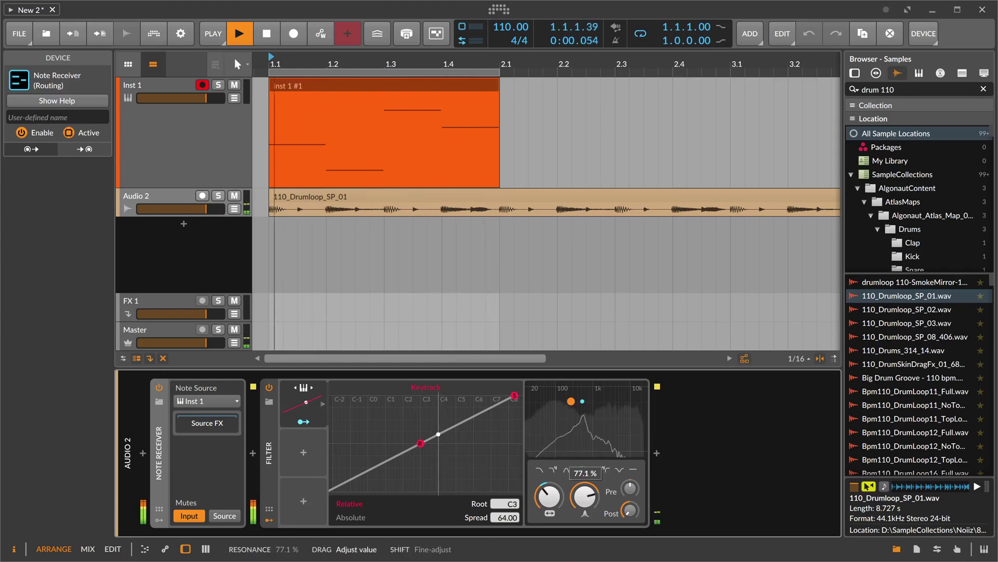
pyautogui.click(369, 432)
pyautogui.press('space')
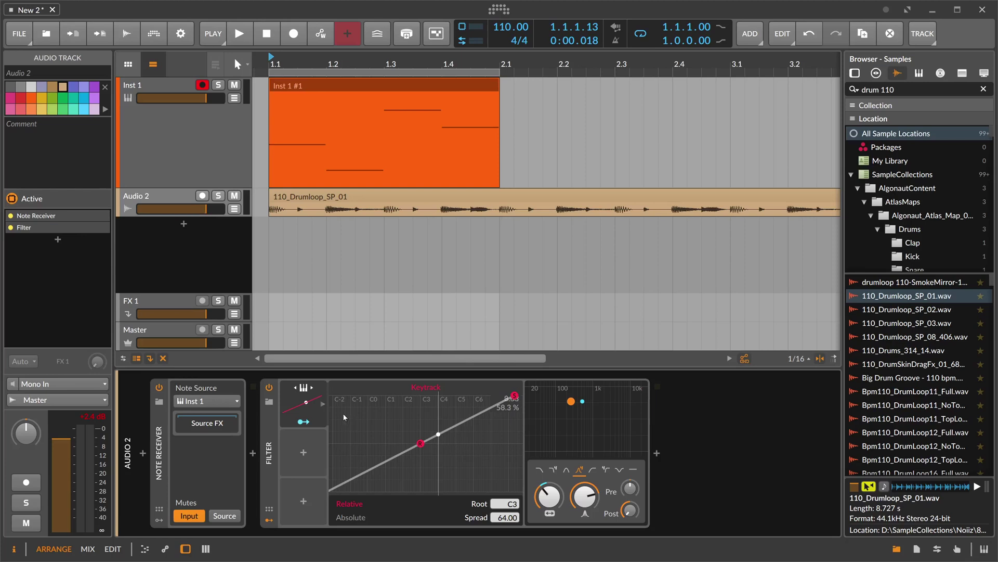
pyautogui.click(163, 426)
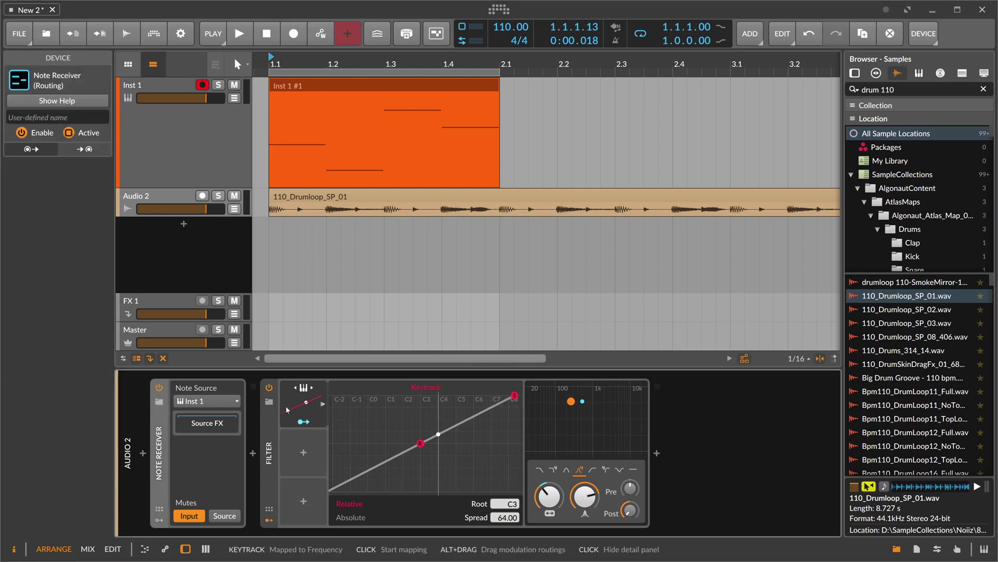
pyautogui.click(186, 205)
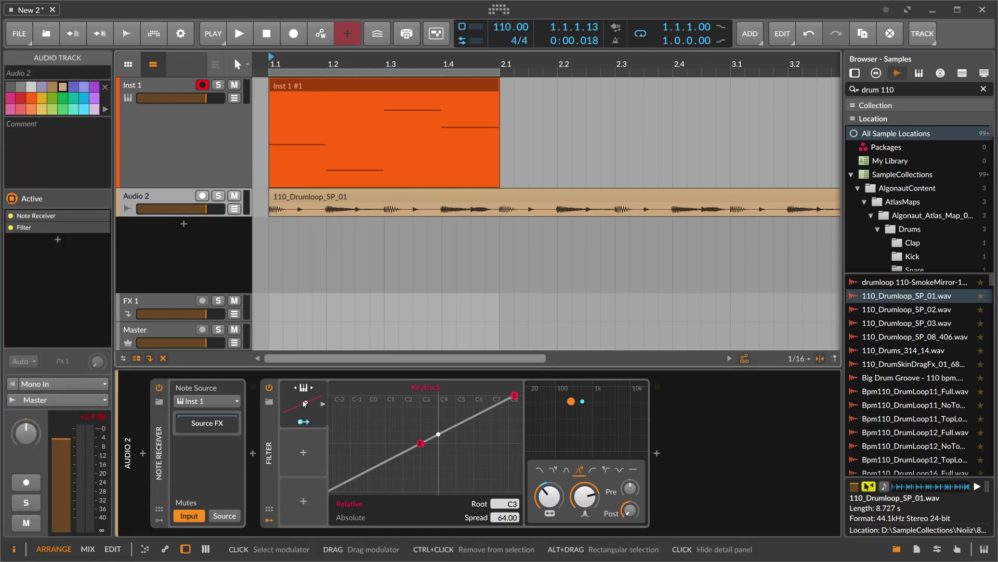
pyautogui.click(187, 164)
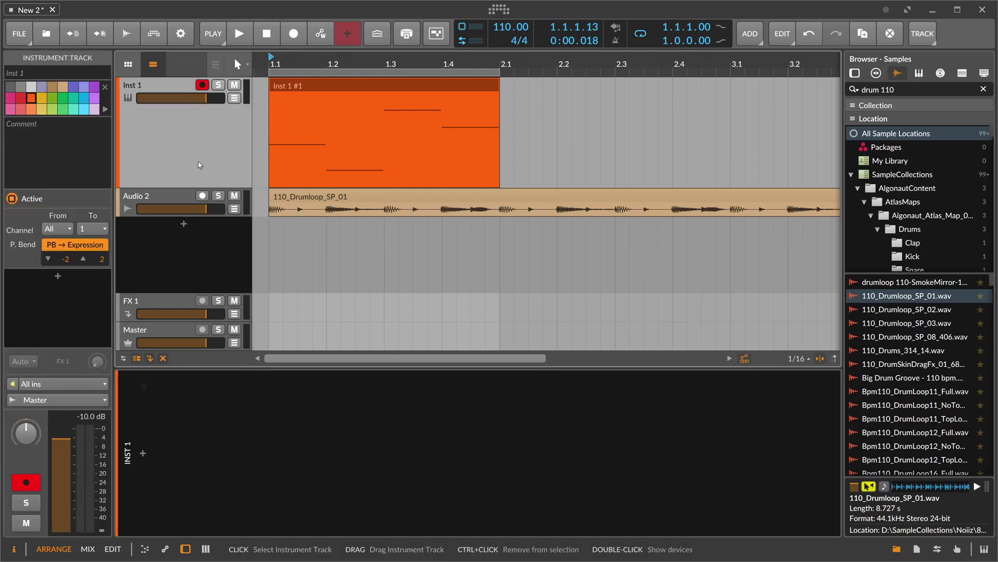